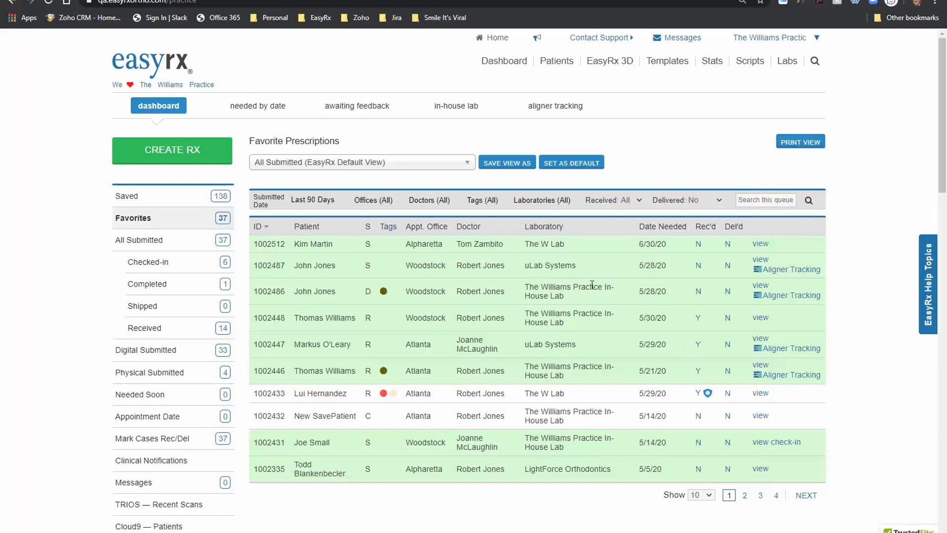
Step: Reapply the Offices (All) filter and check the Doctors (All) list, keeping all 778 cases
click(381, 204)
click(382, 207)
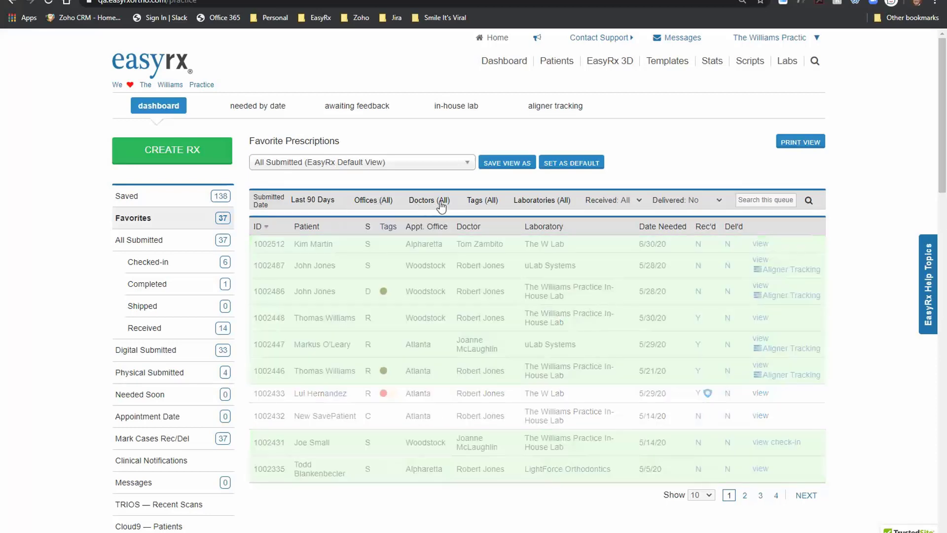
click(441, 206)
click(442, 206)
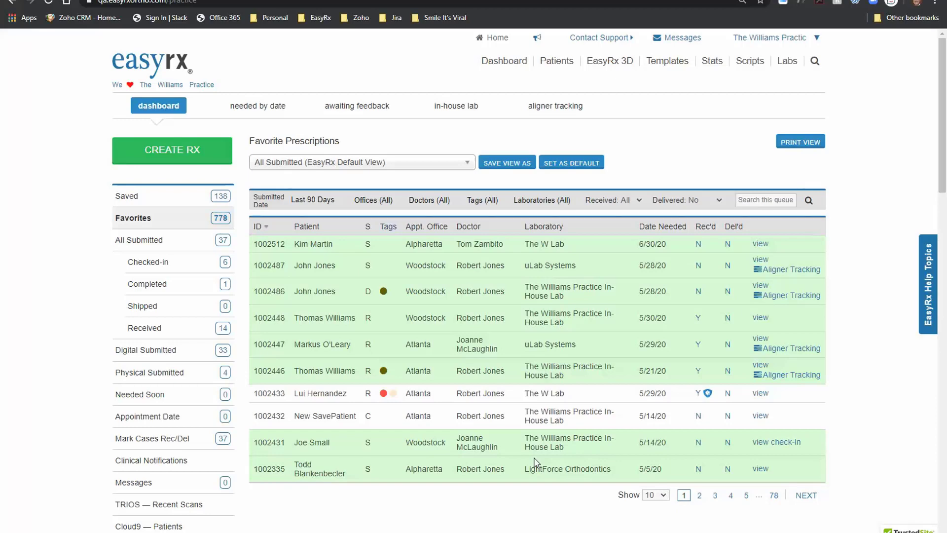
Step: Try the W Lab Cases, Waiting on Dr. B Approval and Waitong on Doc saved views
click(388, 172)
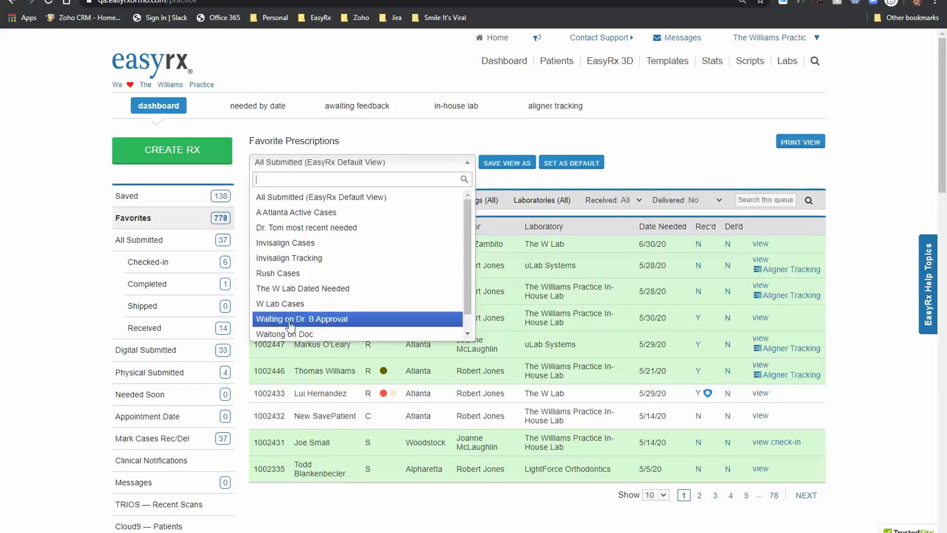
click(320, 304)
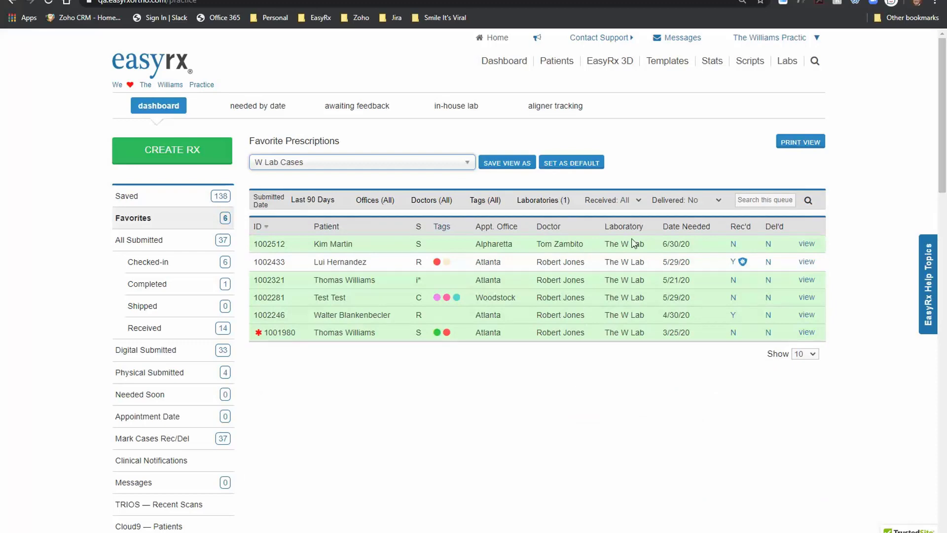
click(359, 163)
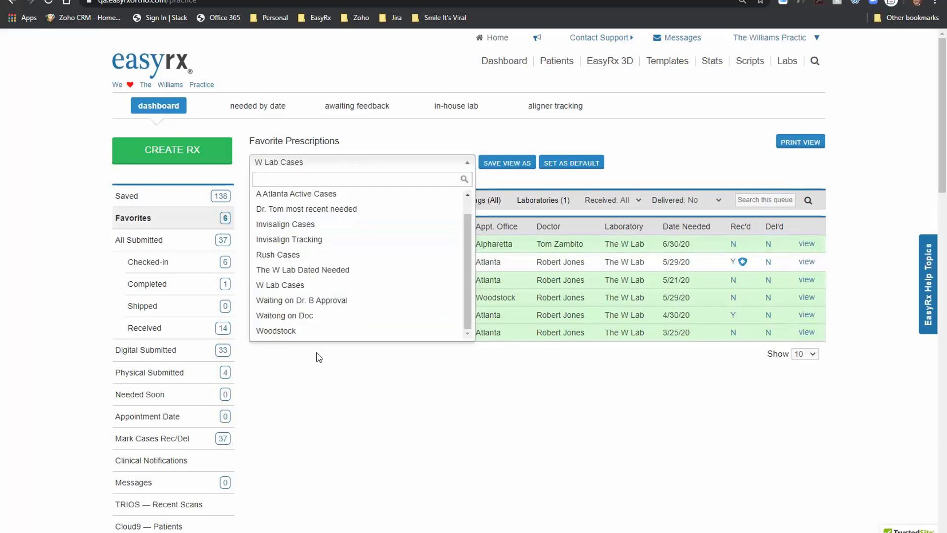
click(318, 300)
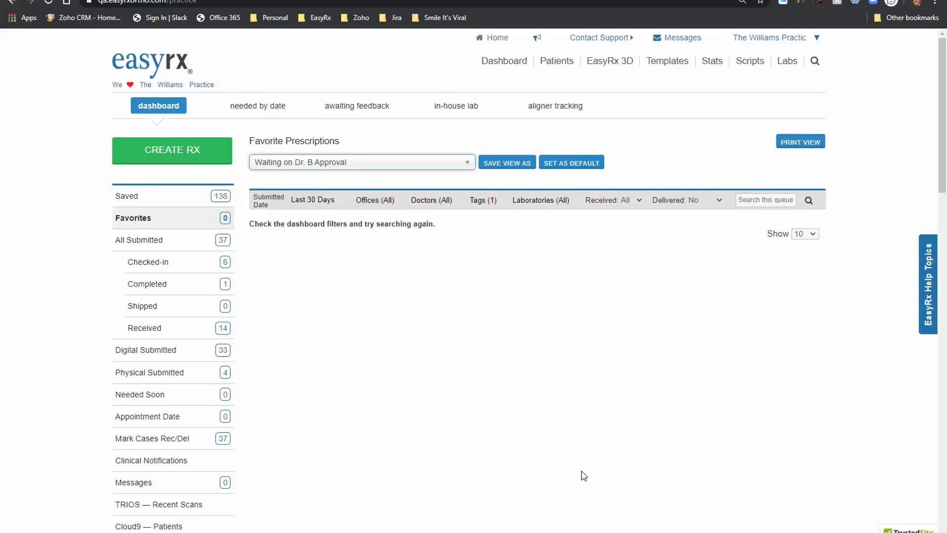
click(329, 165)
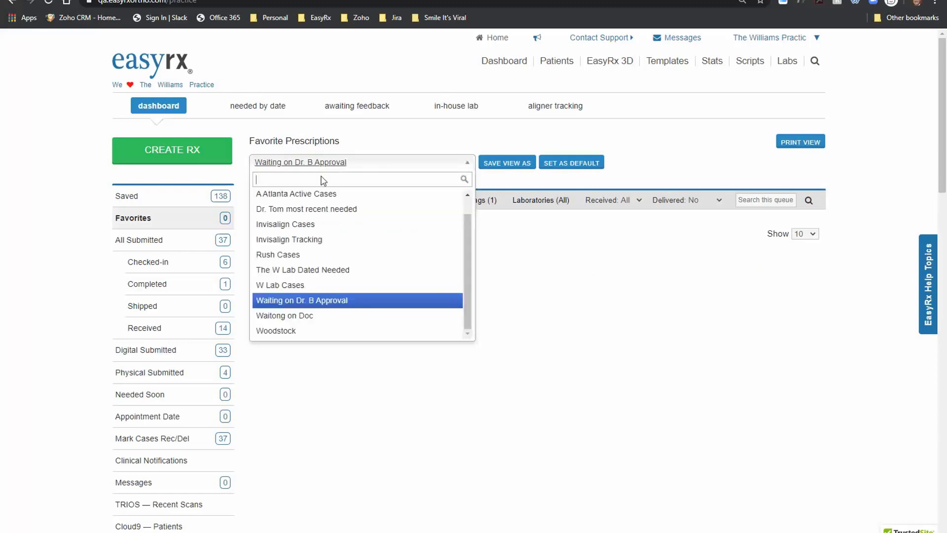
click(307, 321)
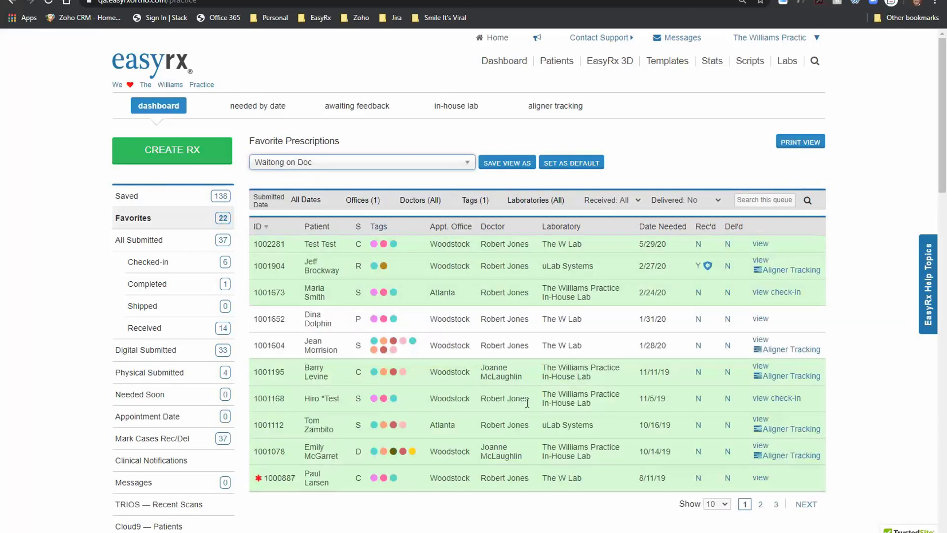
Step: Apply the Rush Cases view, then return to the W Lab Cases view
click(393, 162)
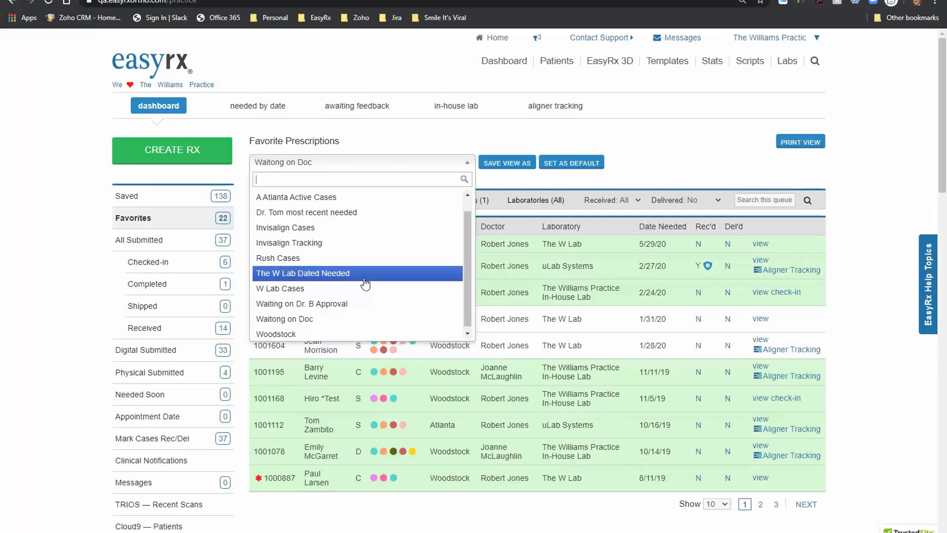
key(Up)
key(Up)
key(Up)
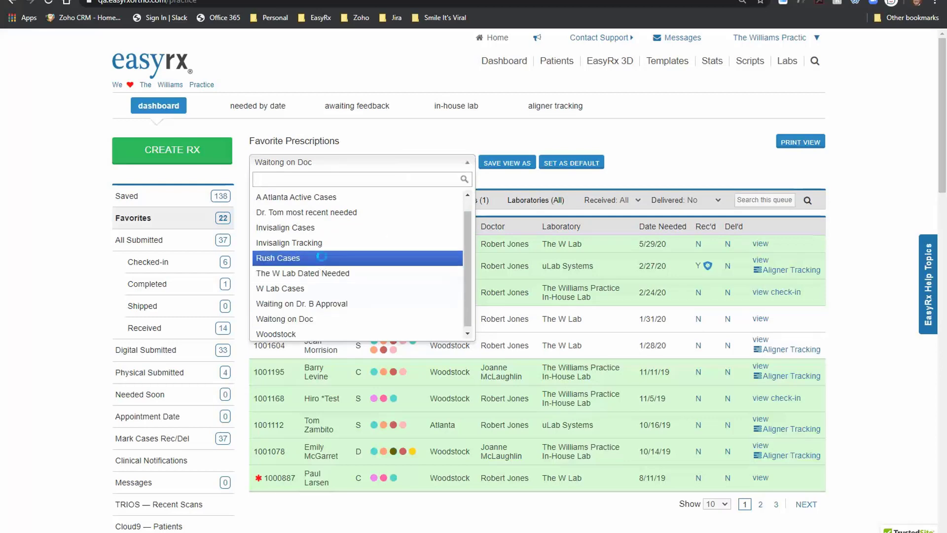
key(Return)
click(321, 162)
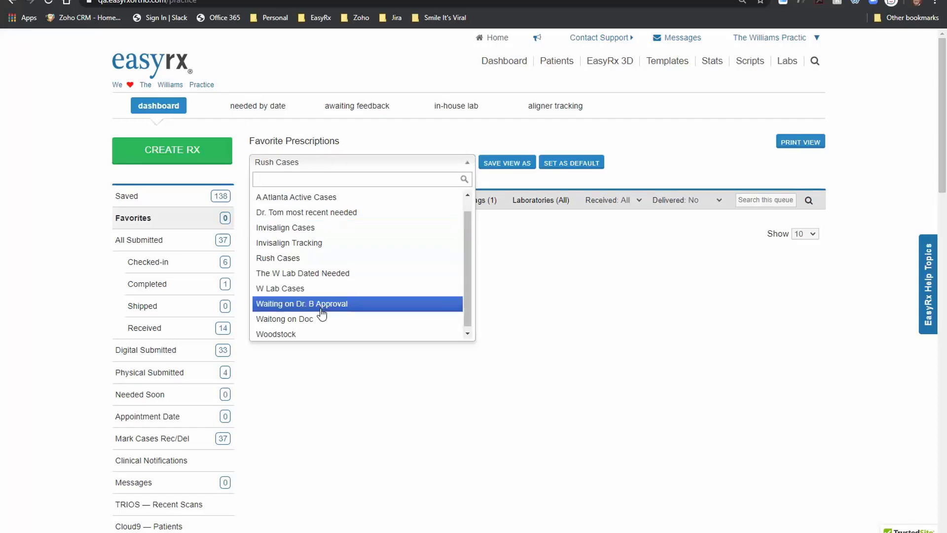
click(294, 289)
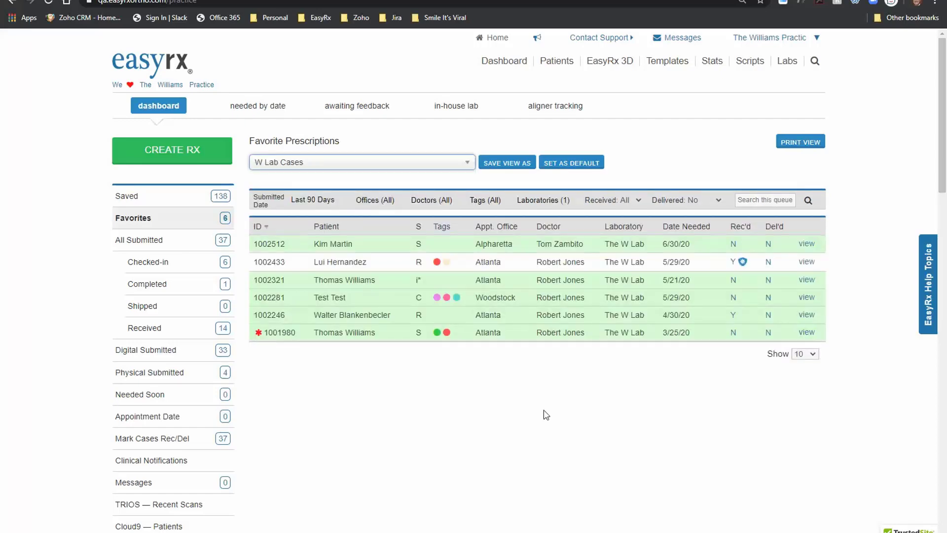
Step: Open the first W Lab case (needed 6/30/20) and scroll through its prescription details
click(807, 243)
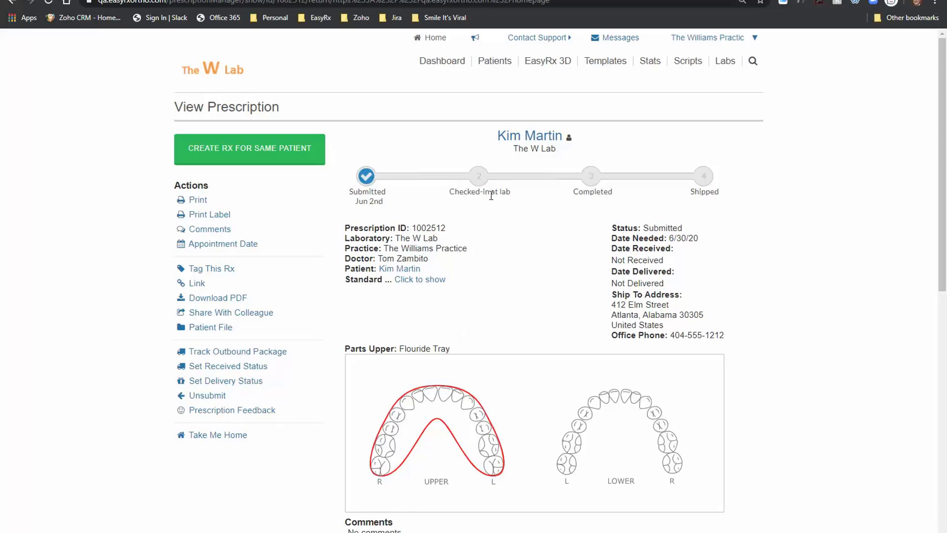
scroll(506, 239, down, 5)
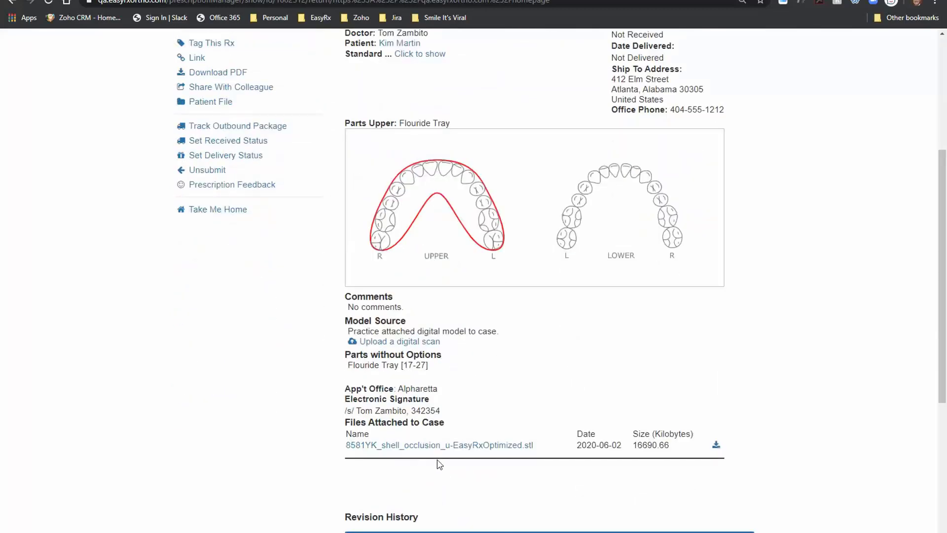
scroll(498, 471, up, 5)
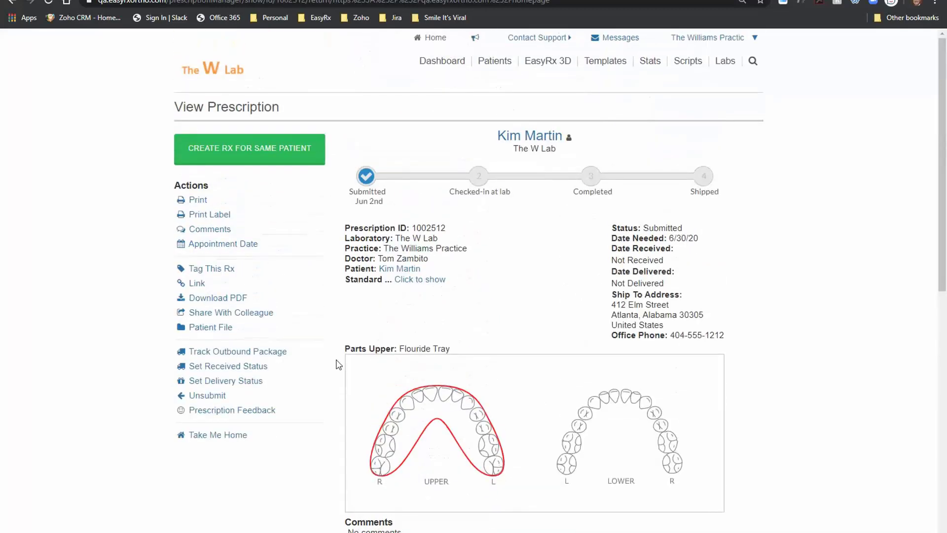
Step: From the dashboard, browse the Received, Completed, Checked-In and Shipped queues, then start a new Rx
click(236, 70)
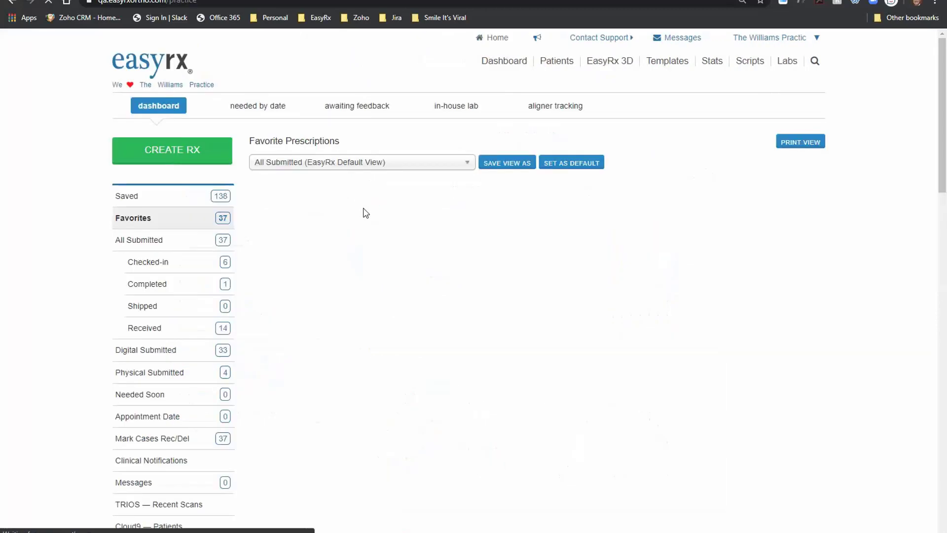
click(157, 331)
click(148, 284)
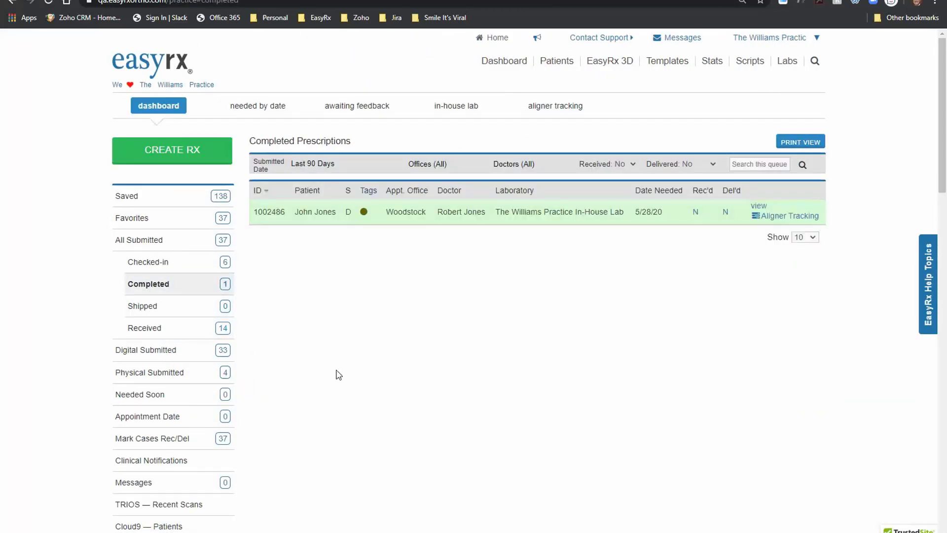
click(178, 266)
click(176, 311)
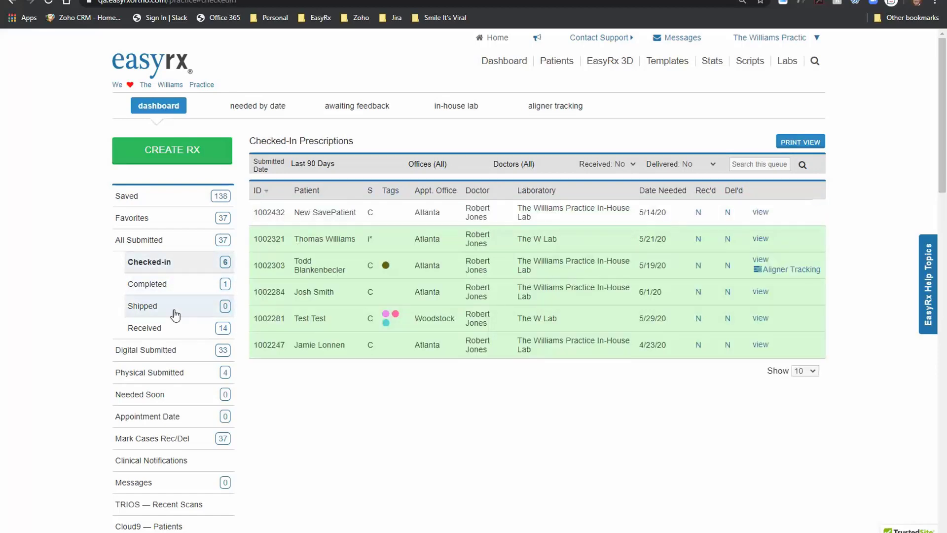
click(190, 331)
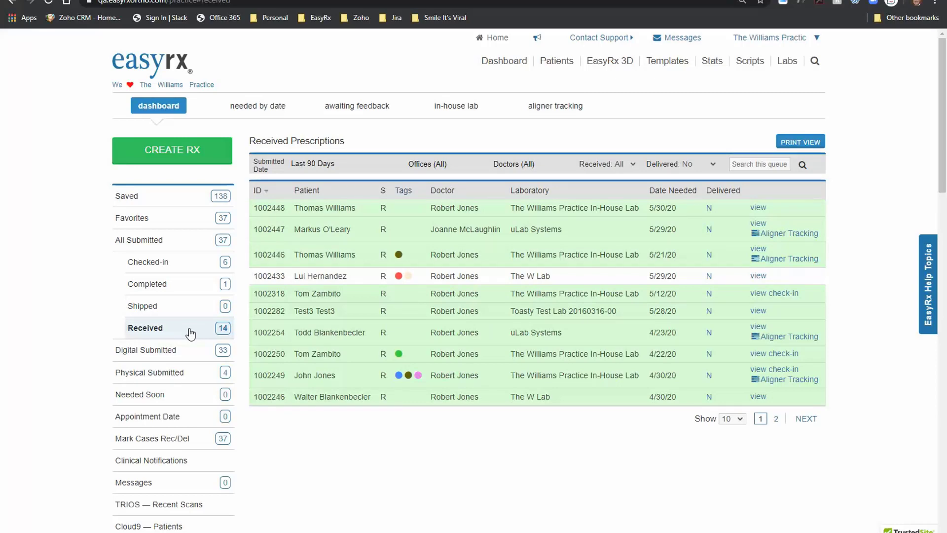
click(181, 154)
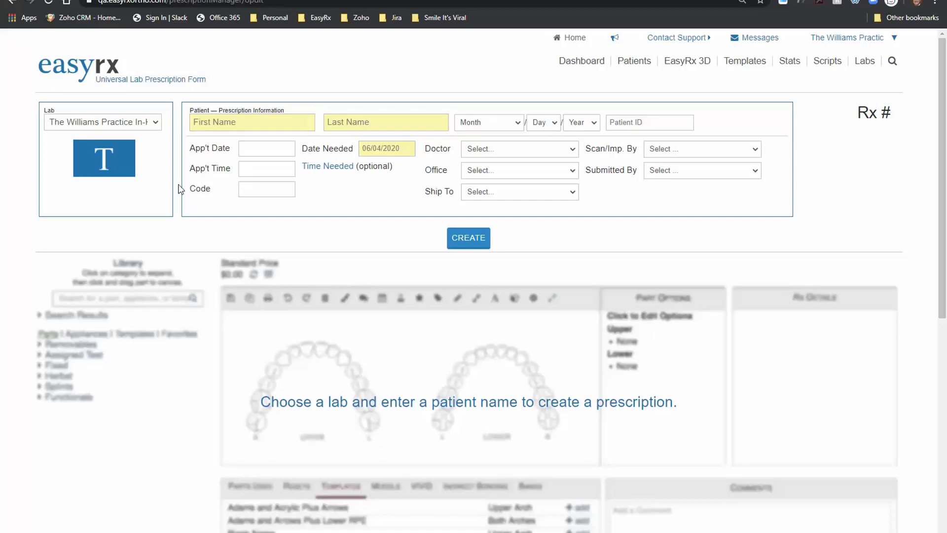
Step: Choose The W Lab and select the existing patient record by first and last name
click(158, 128)
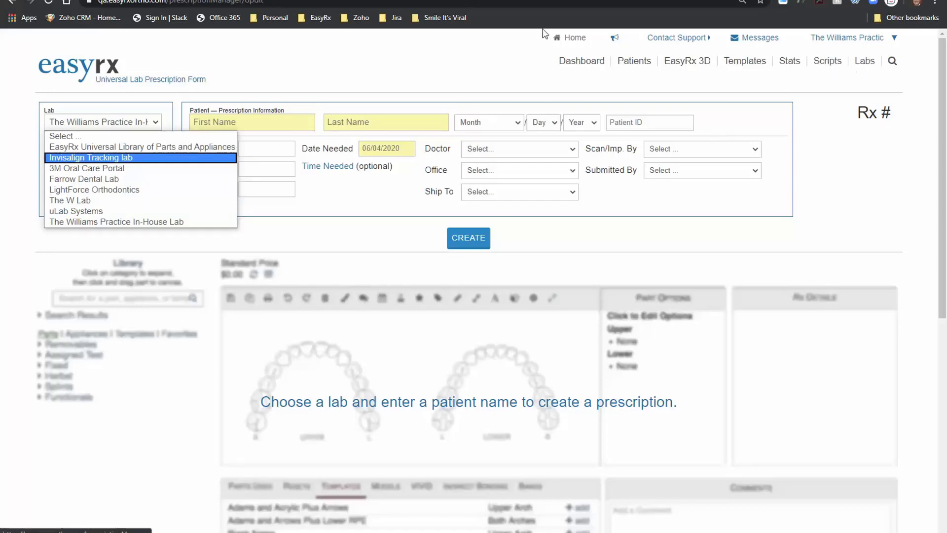
click(80, 201)
click(241, 124)
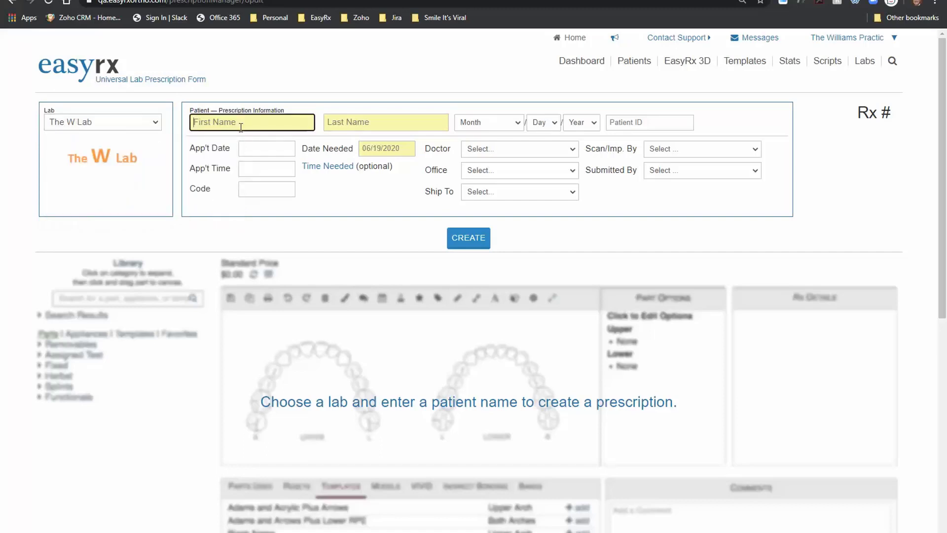
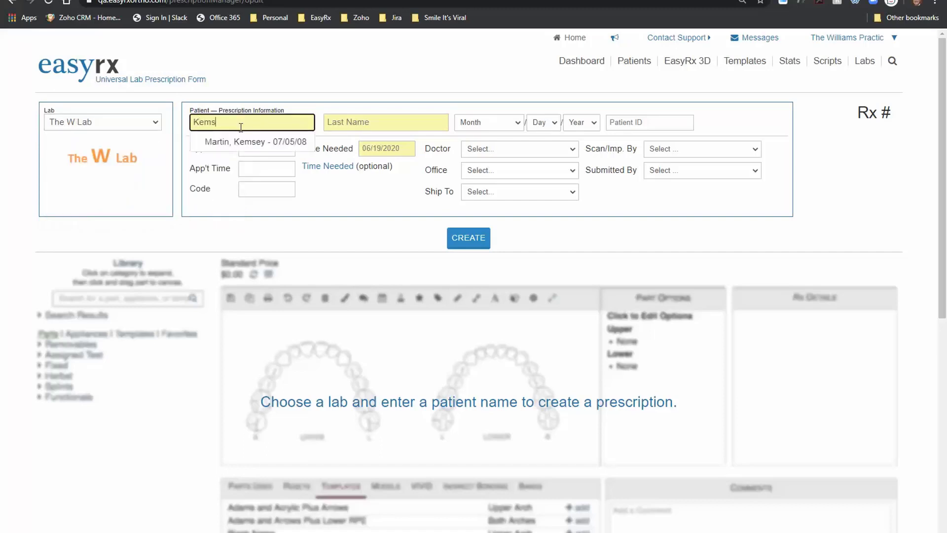
key(Tab)
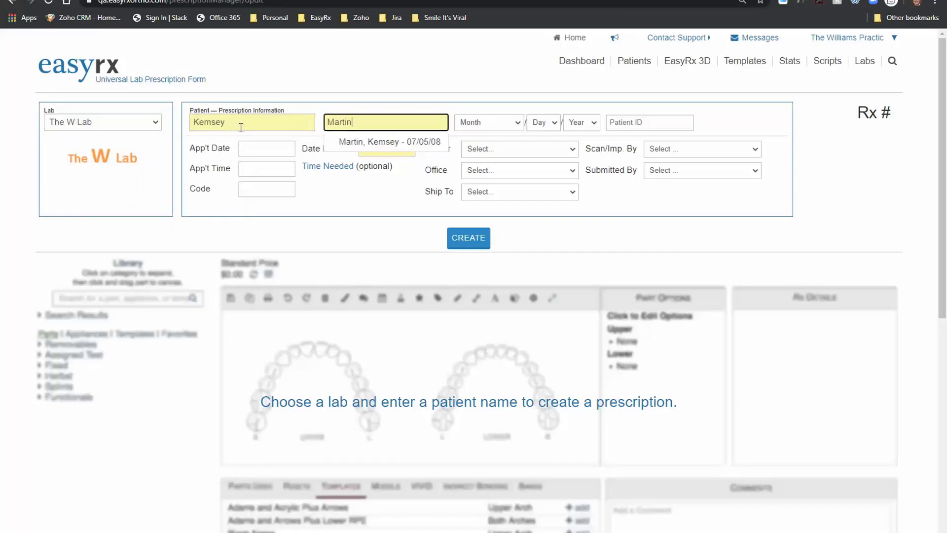
click(353, 151)
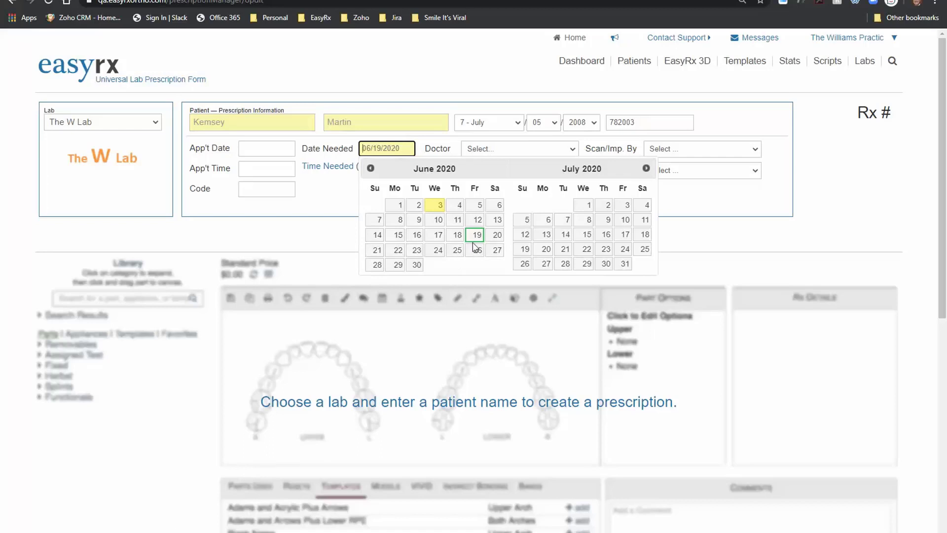
Step: Set date needed to 07/06/2020, the first doctor, and Atlanta as office and ship-to
click(546, 220)
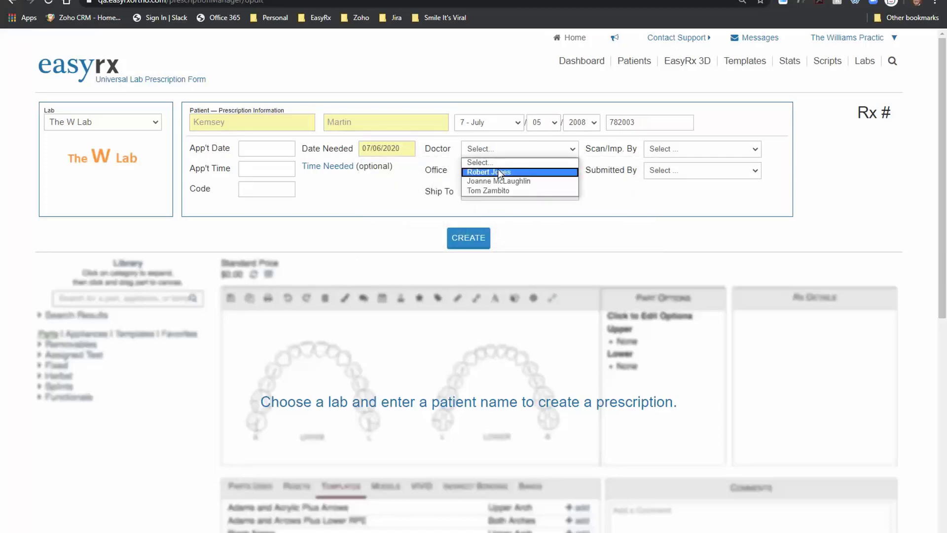
click(499, 170)
click(498, 169)
click(500, 192)
click(501, 196)
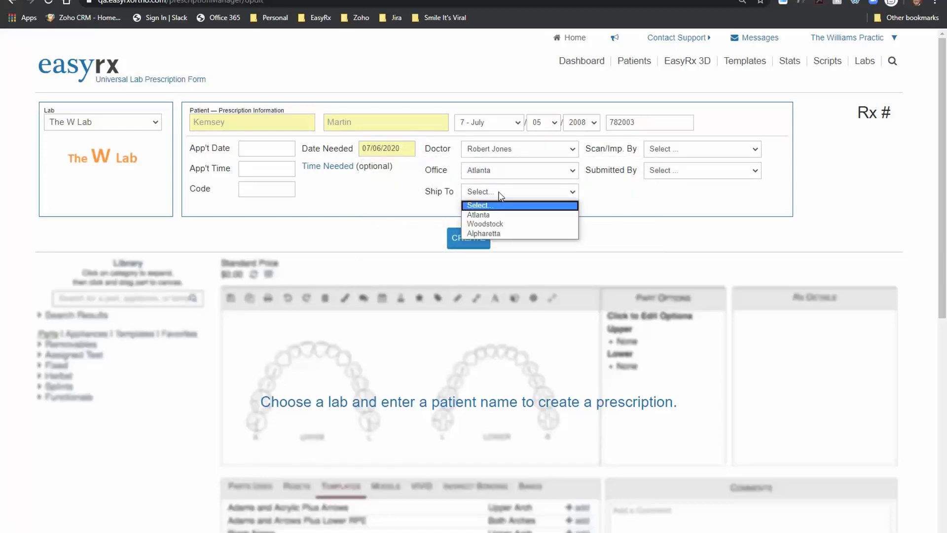
click(490, 214)
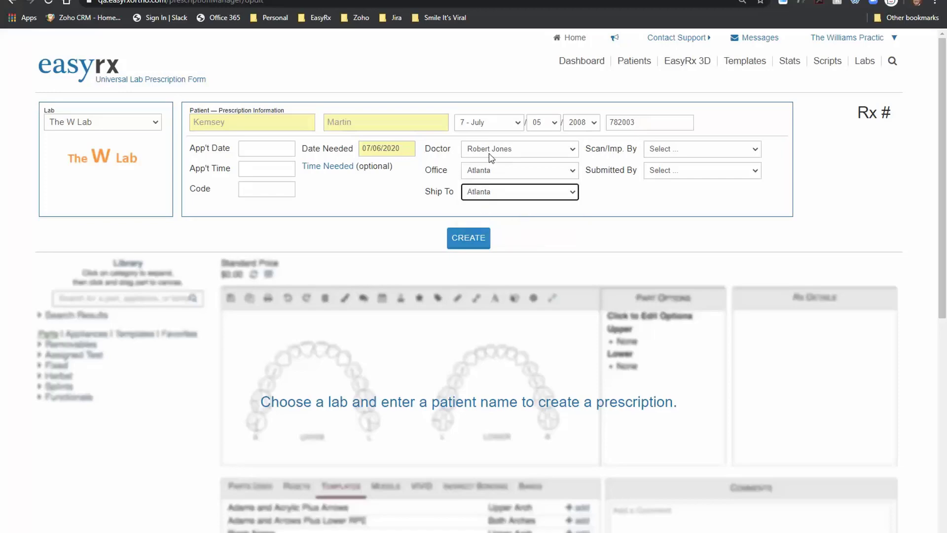
Step: Choose the Scan/Imp. By and Submitted By staff, then create the prescription
click(658, 151)
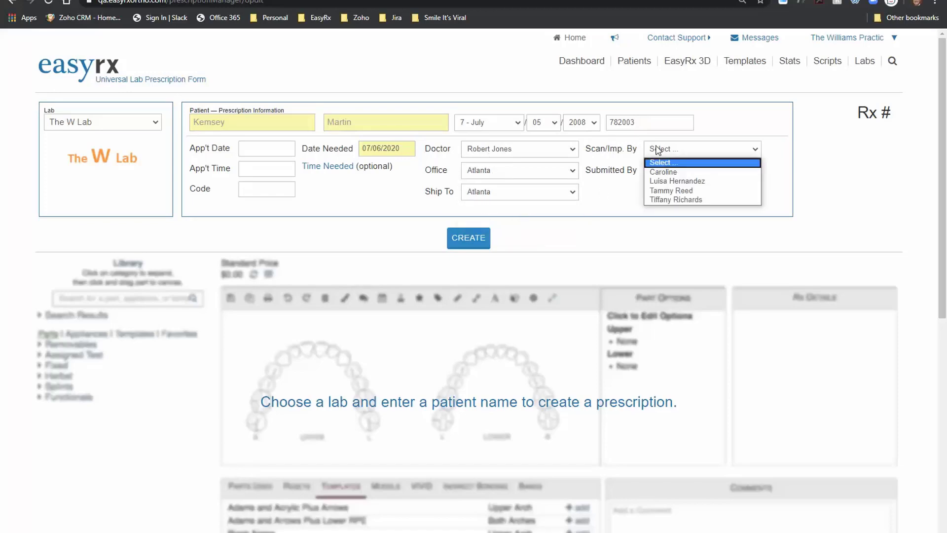
click(650, 182)
click(676, 173)
click(677, 202)
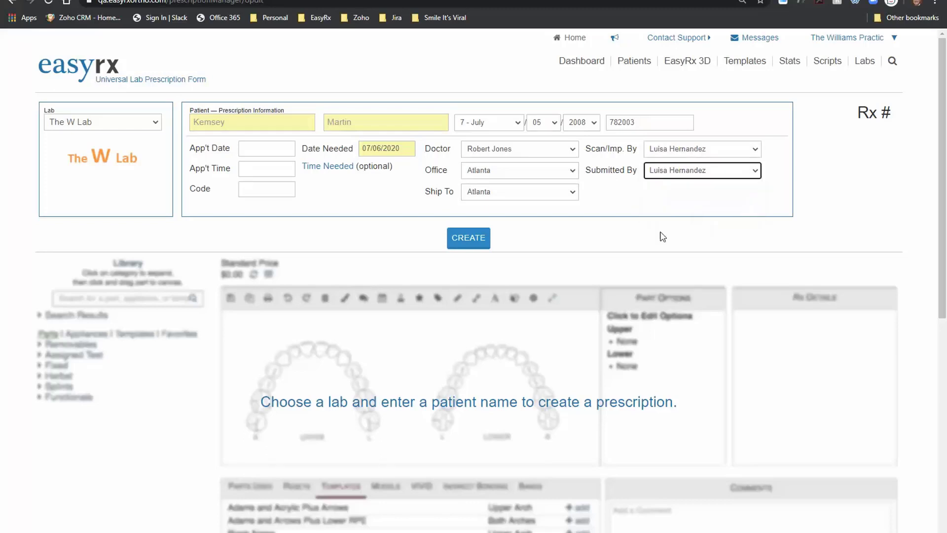
click(479, 238)
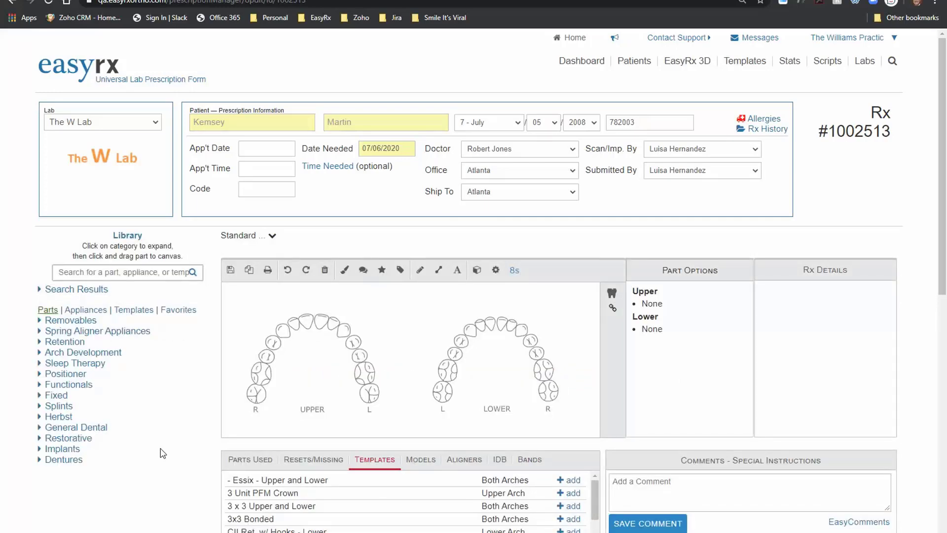
click(129, 272)
text(rpe)
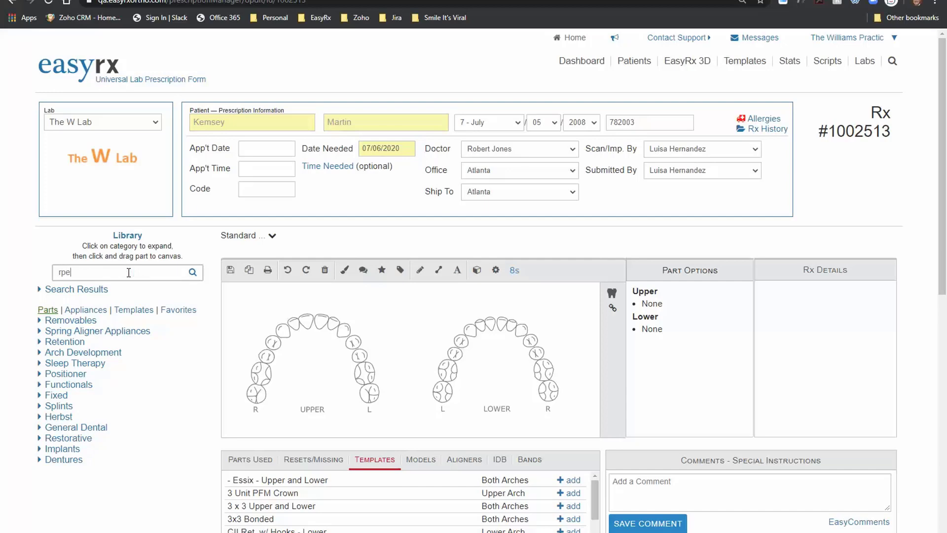
key(Return)
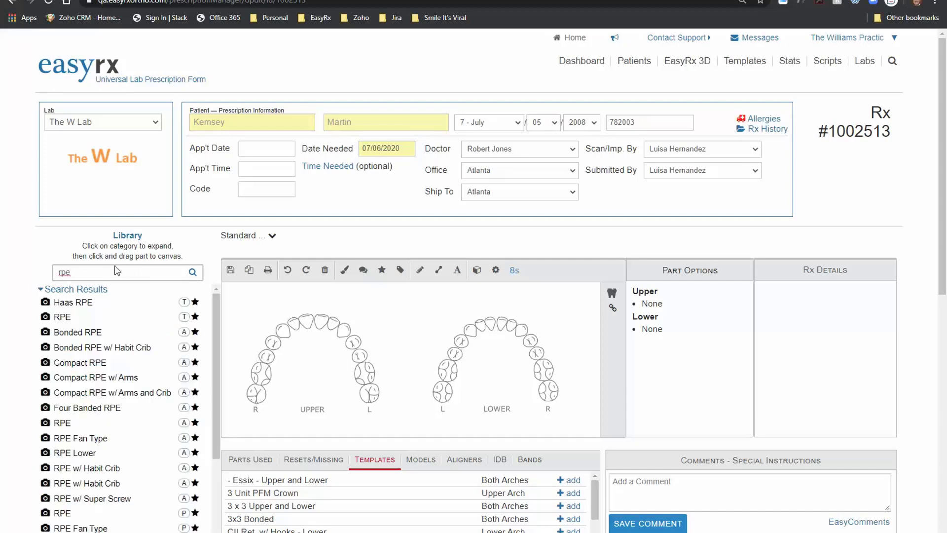
scroll(98, 439, down, 2)
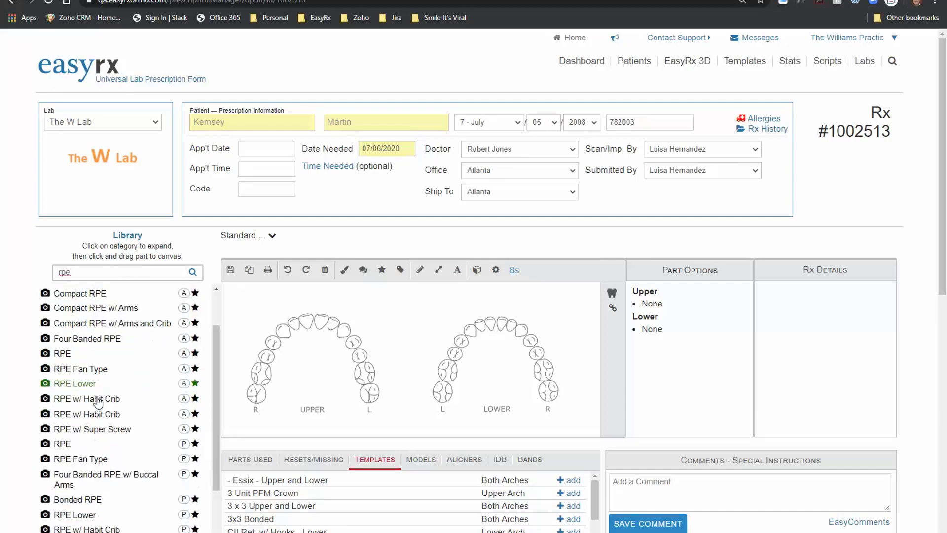
scroll(138, 453, up, 2)
drag(66, 423, 275, 376)
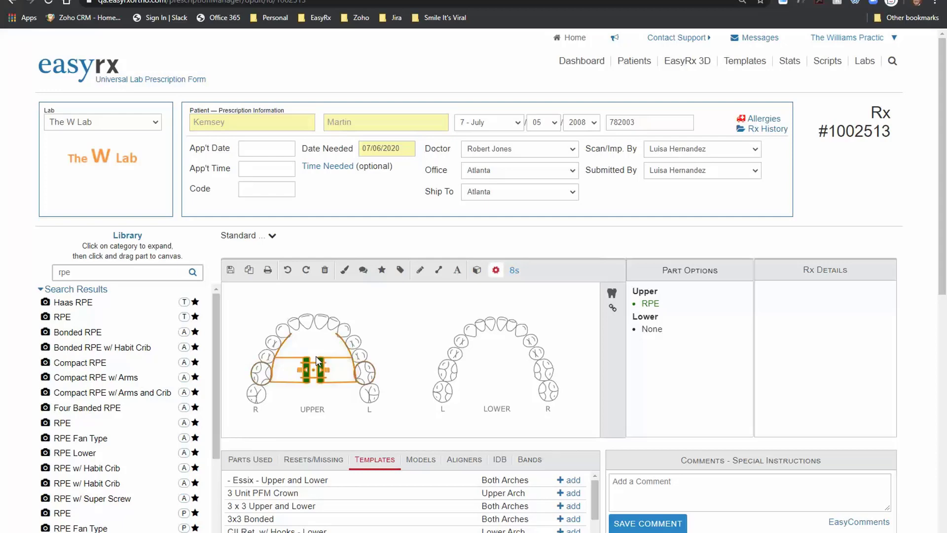
click(325, 283)
click(330, 361)
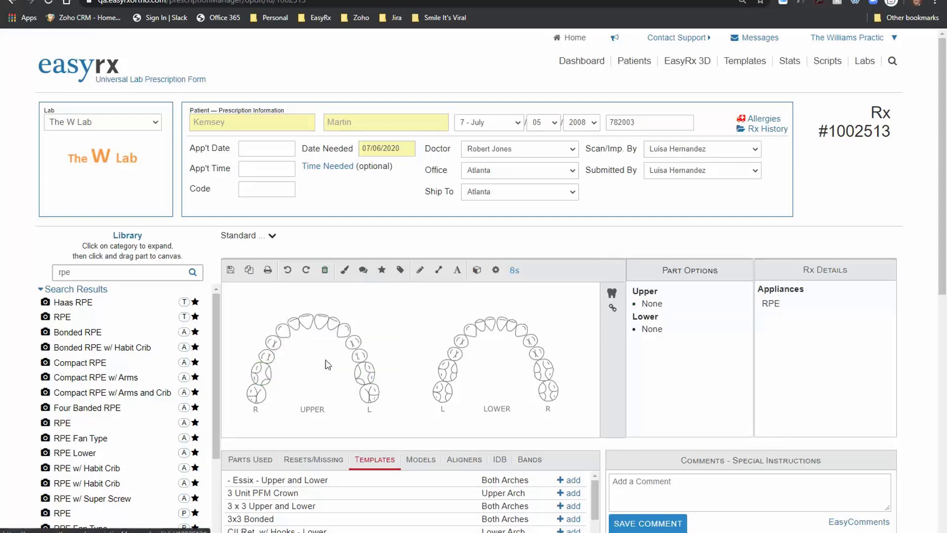
click(86, 295)
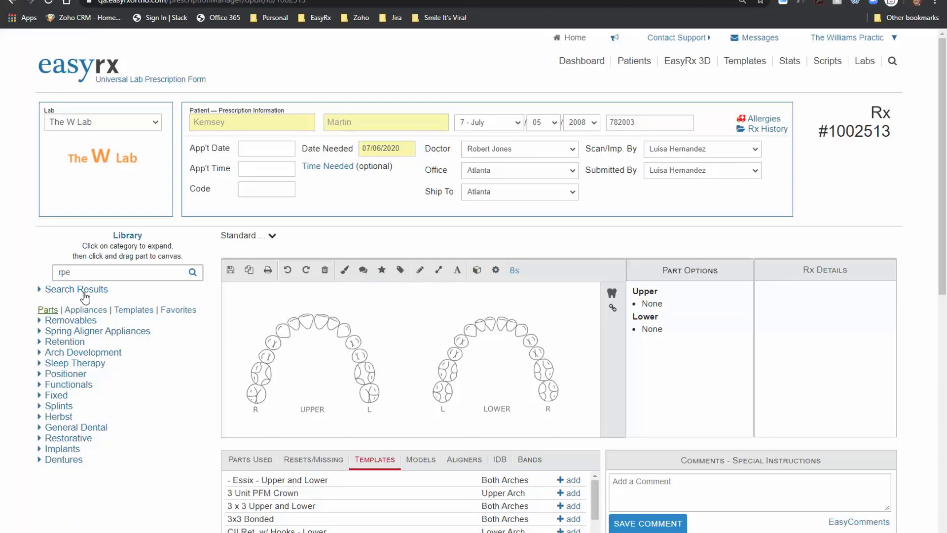
Step: Apply the Hawley Upper and Lower template from Library Templates and adjust the upper labial bow end
click(133, 310)
scroll(295, 365, down, 1)
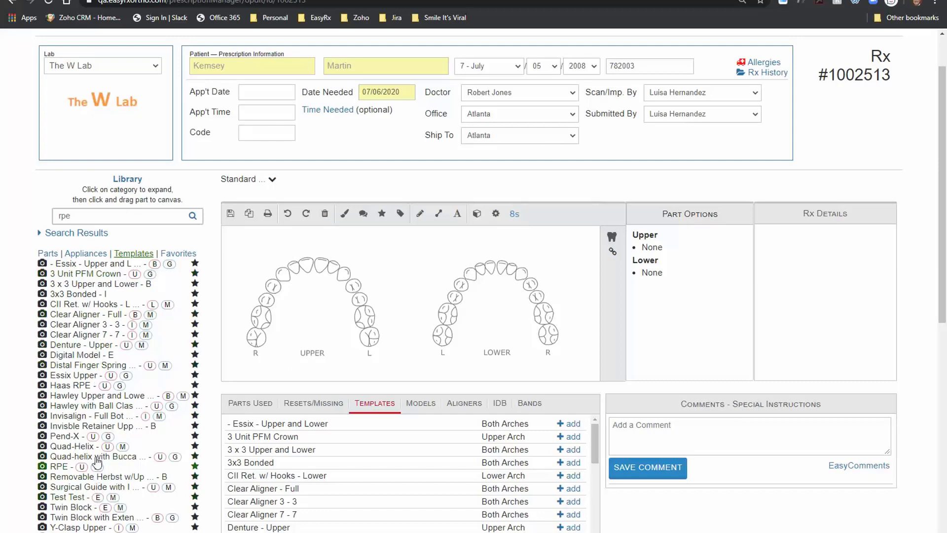
click(103, 398)
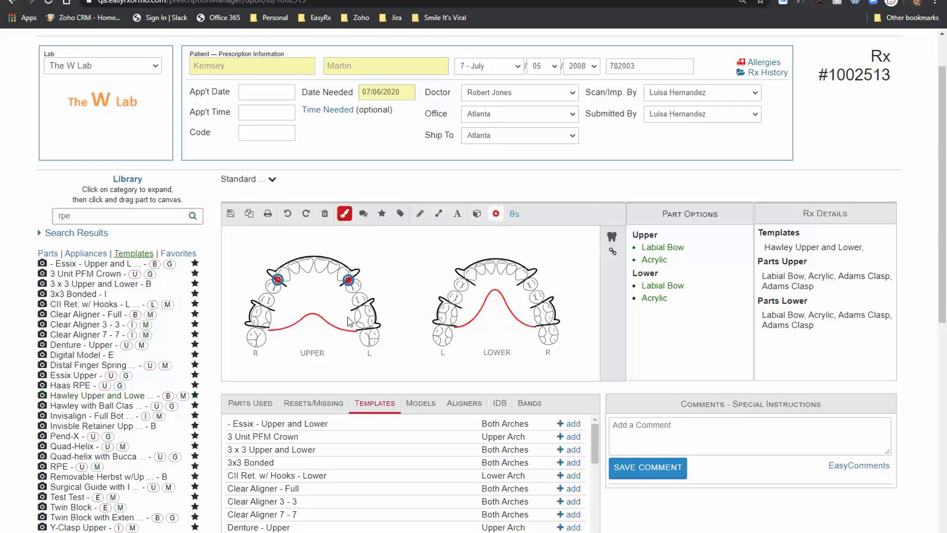
drag(348, 280, 346, 281)
Step: Make the upper acrylic purple and the lower acrylic dark blue
click(345, 215)
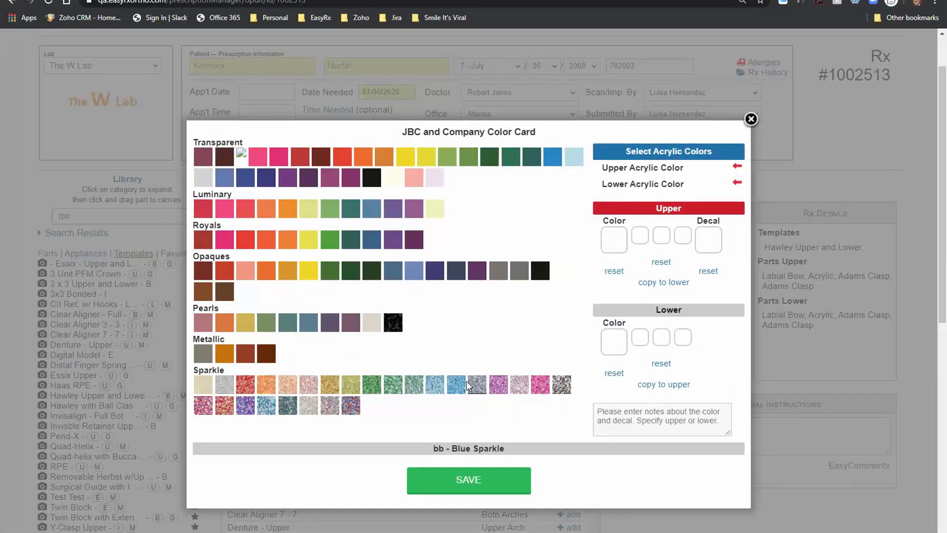
click(393, 209)
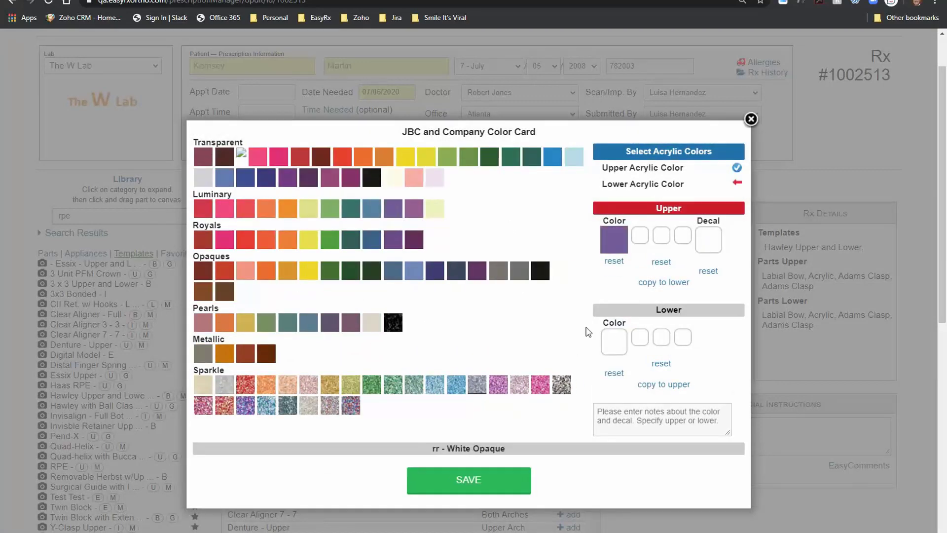
click(456, 271)
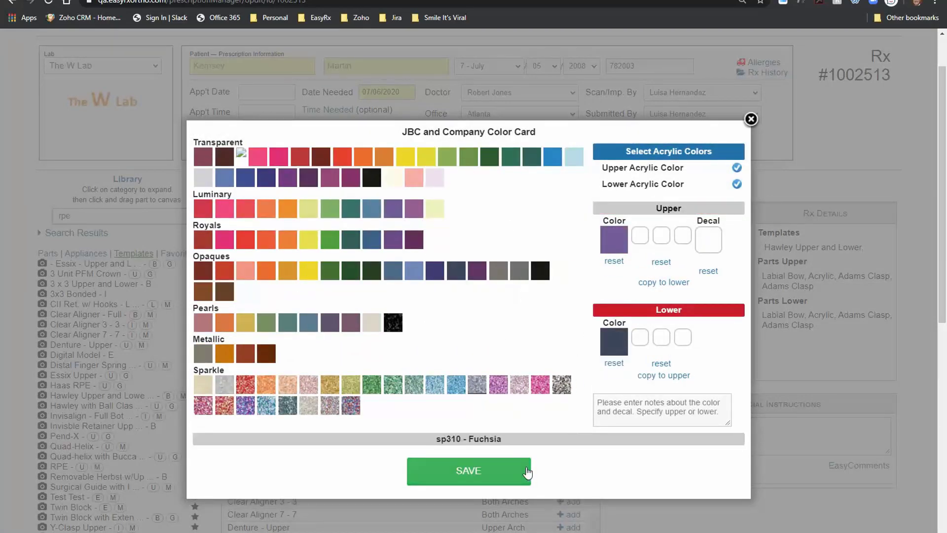
click(476, 477)
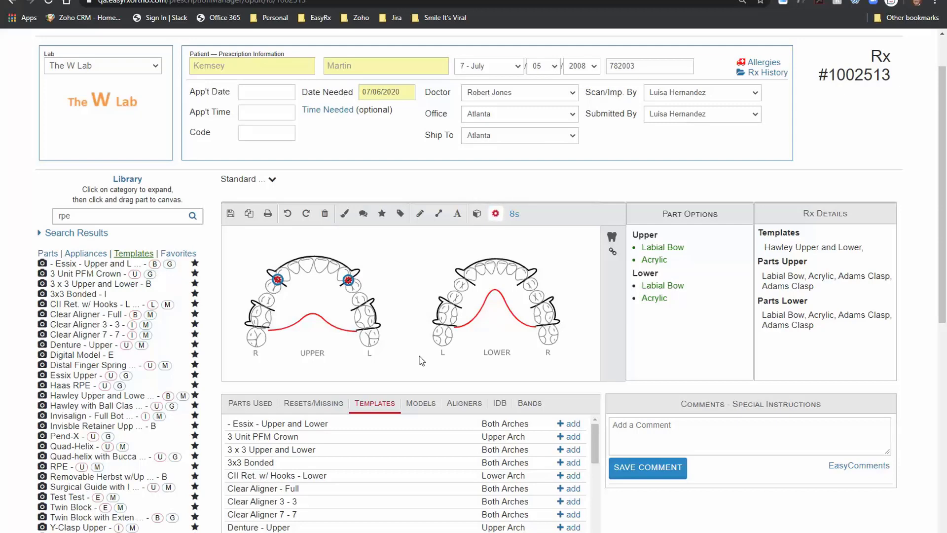
Step: Set the upper Labial Bow to a Contoured Bow with .030 wire gauge
click(674, 252)
click(464, 320)
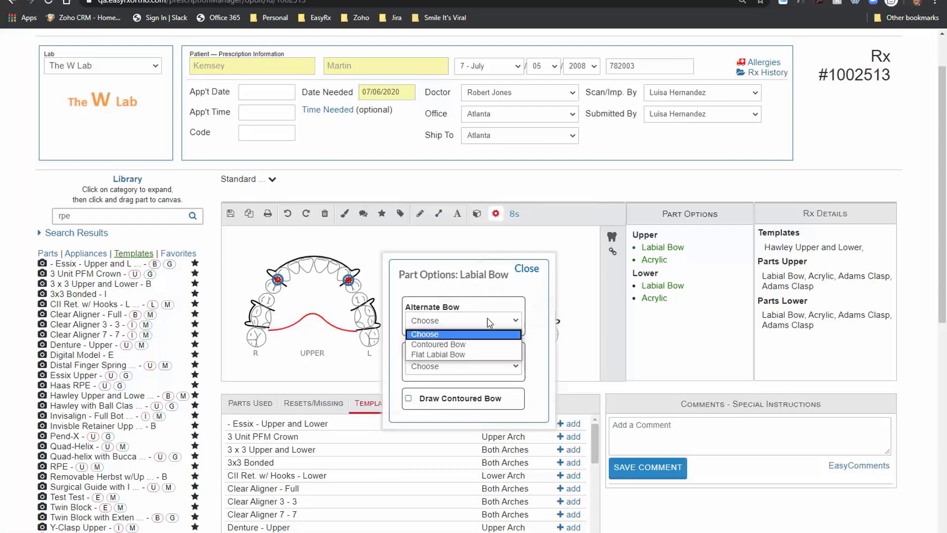
click(464, 340)
click(461, 367)
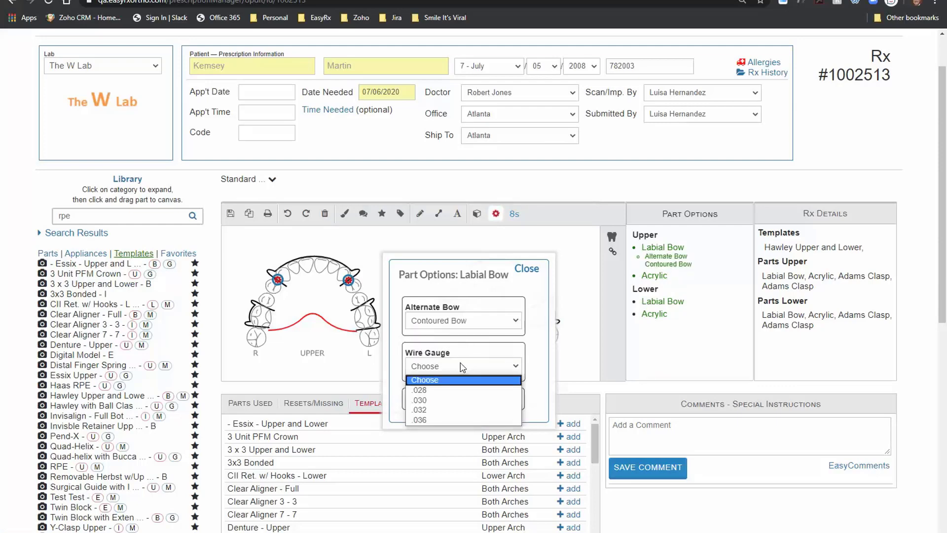
click(440, 398)
scroll(505, 376, down, 1)
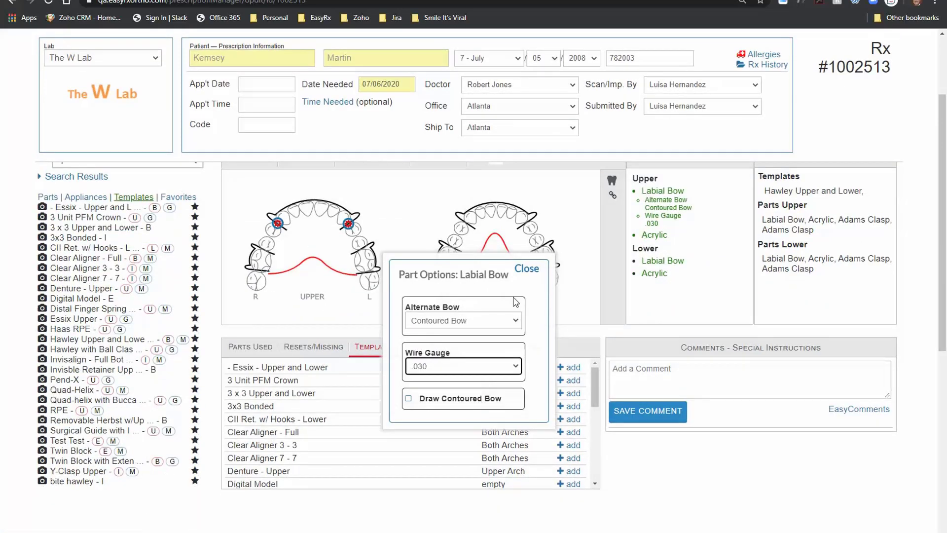
click(526, 270)
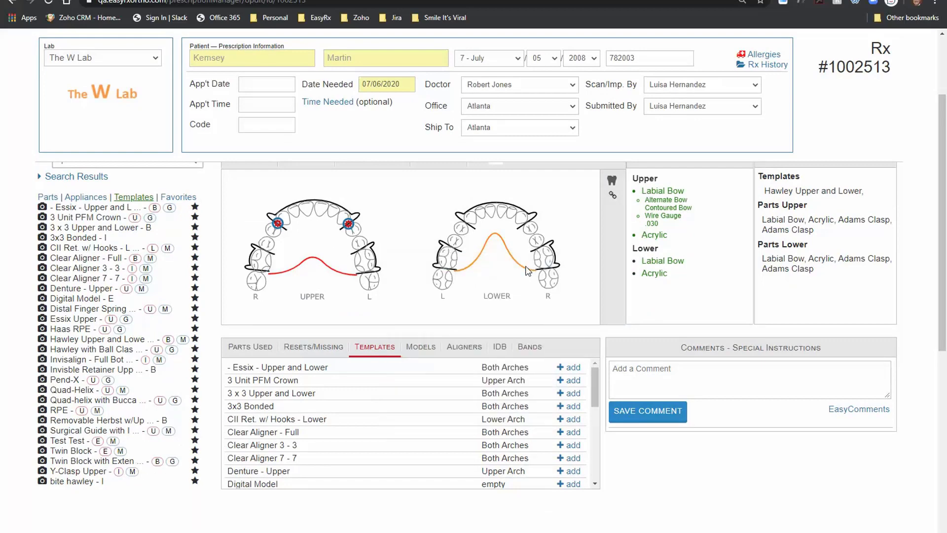
Step: Add the comment 'Type special comment' to the prescription
click(659, 376)
text(Type specia)
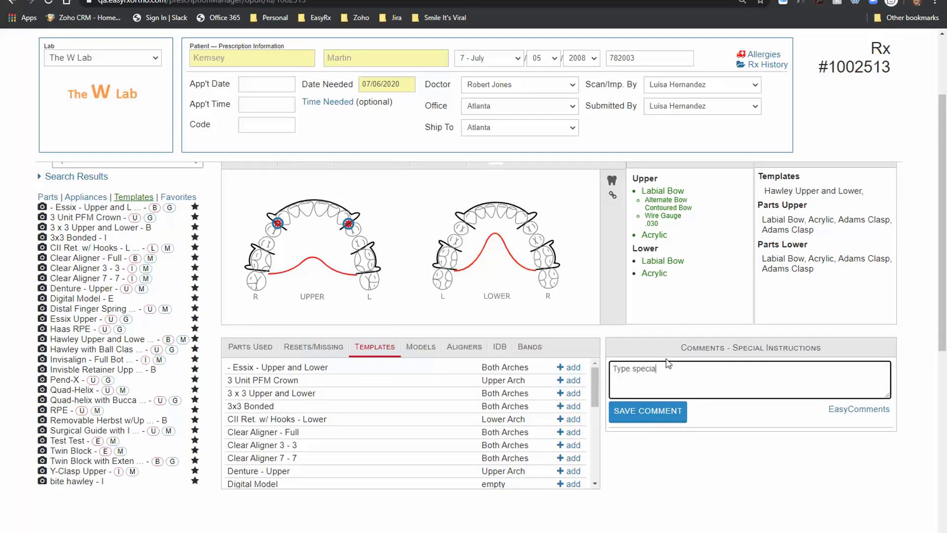
text(l comments)
click(659, 412)
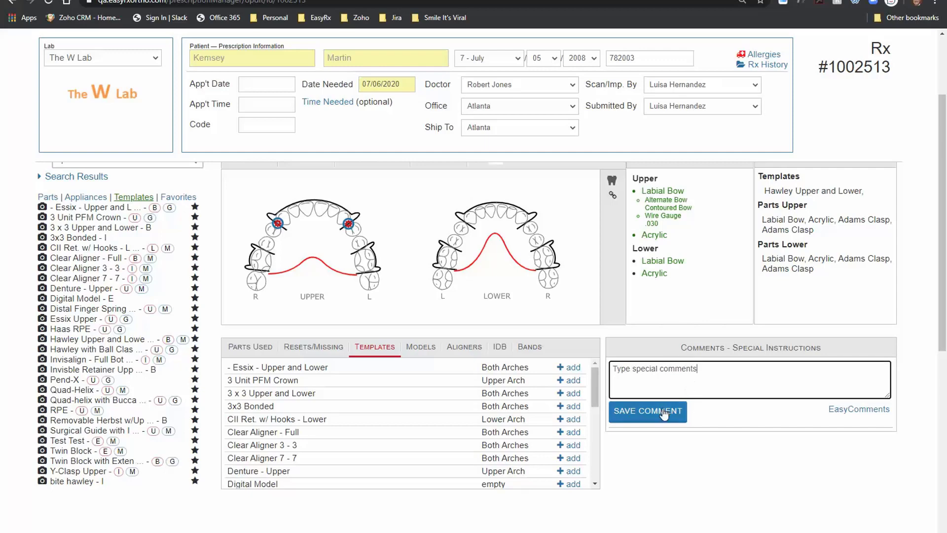
Step: Add the EasyComment asking to confirm the delivery date can be met for this Rx
click(847, 419)
click(394, 271)
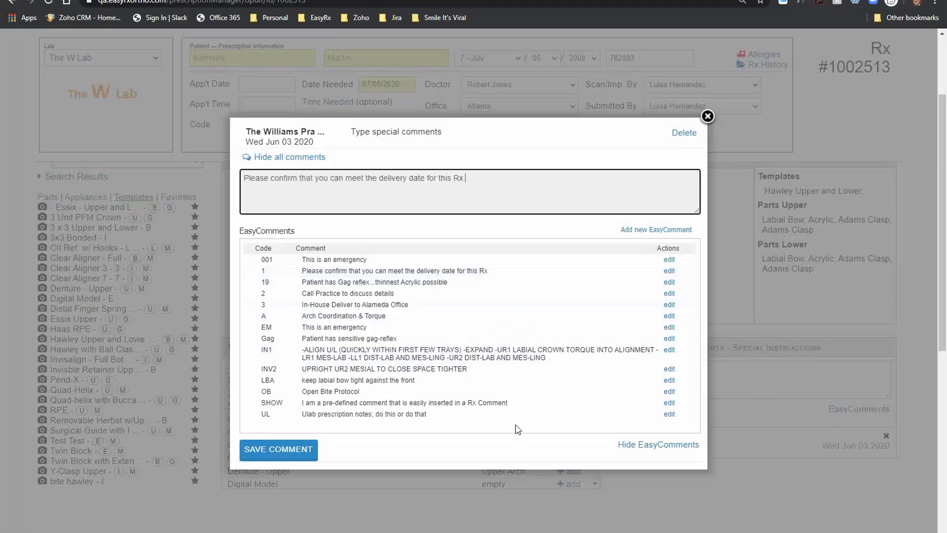
click(284, 445)
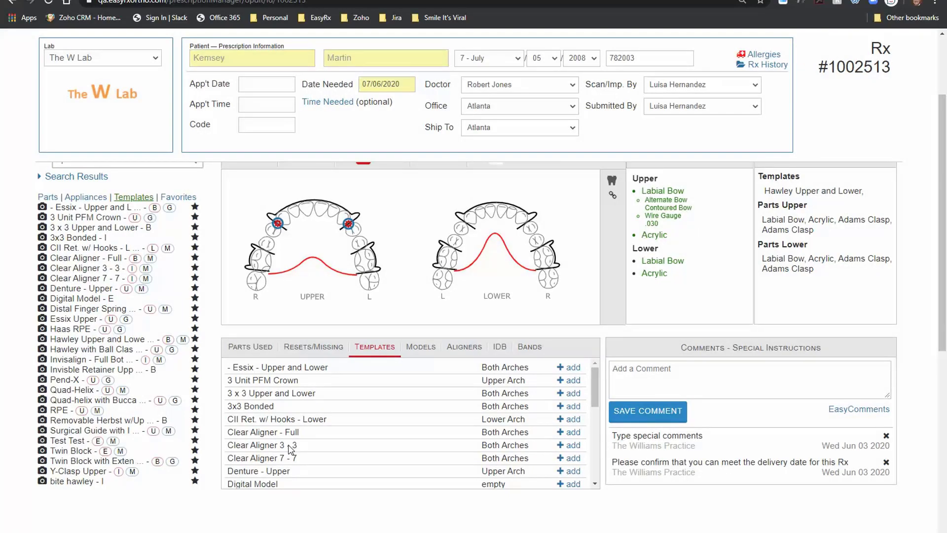
scroll(291, 449, down, 10)
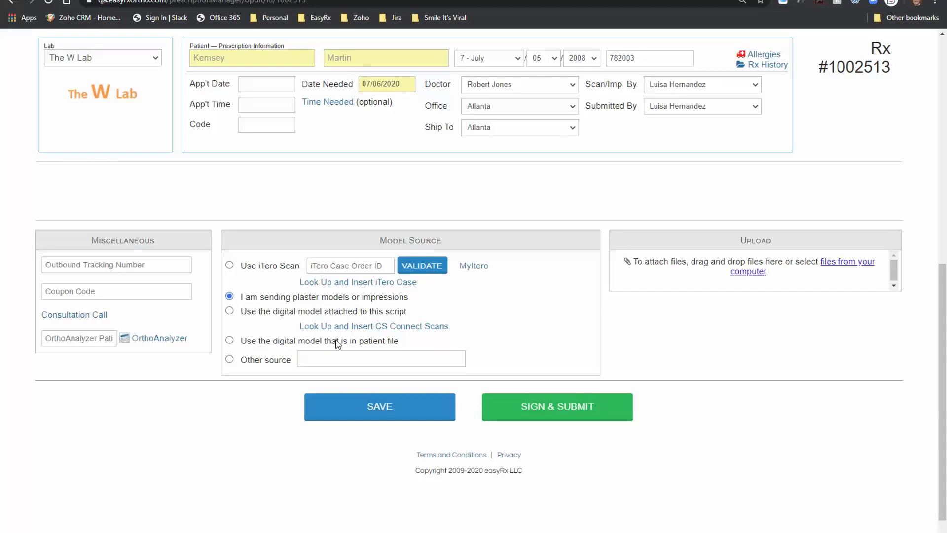
click(230, 265)
click(361, 266)
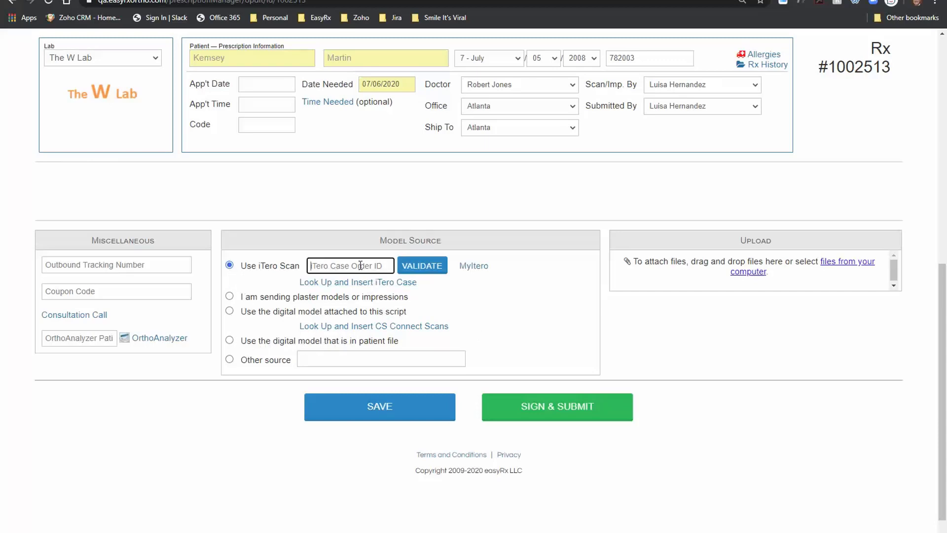
key(Tab)
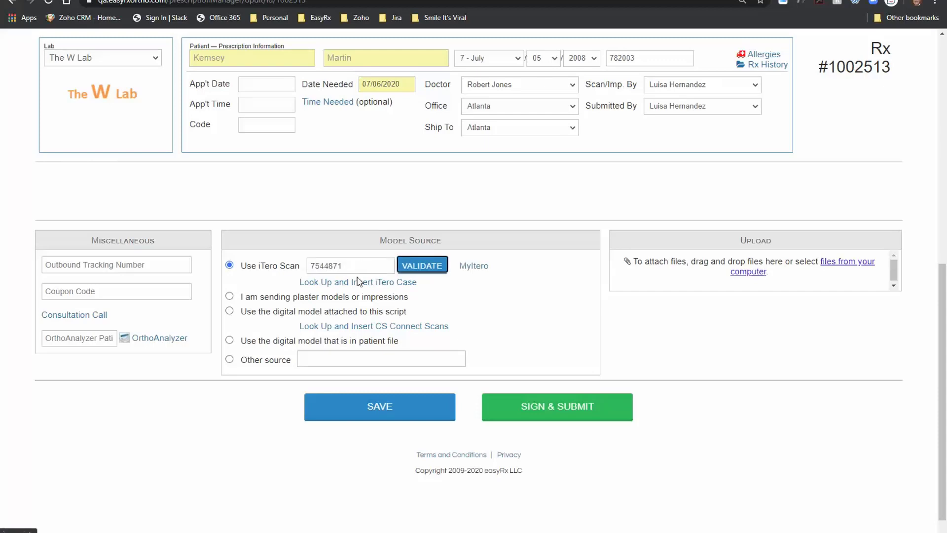
click(365, 283)
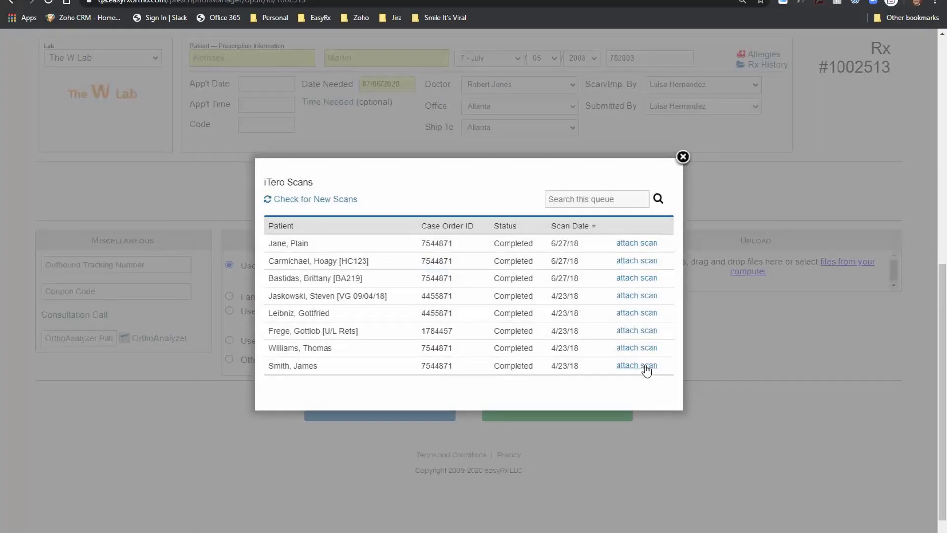
click(683, 157)
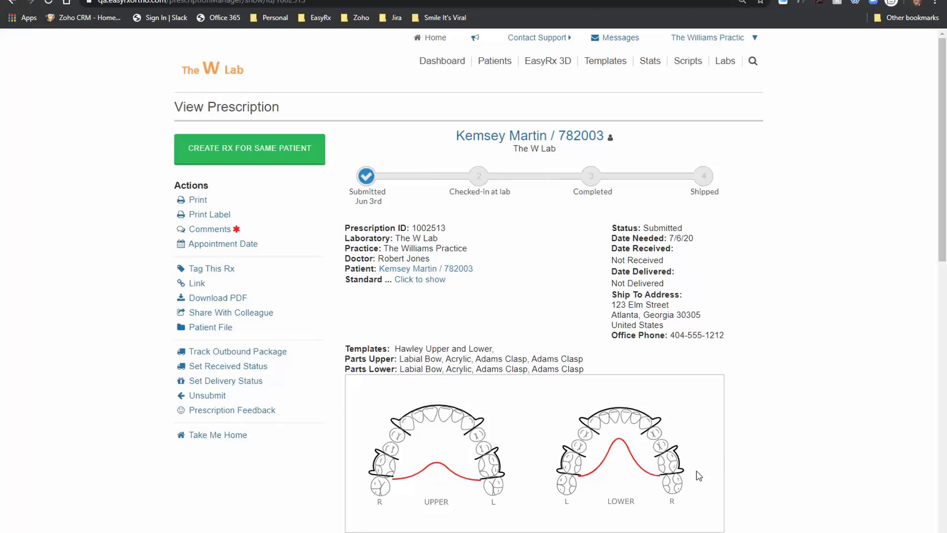
Step: Return to the Dashboard and start another blank prescription with CREATE RX
click(451, 68)
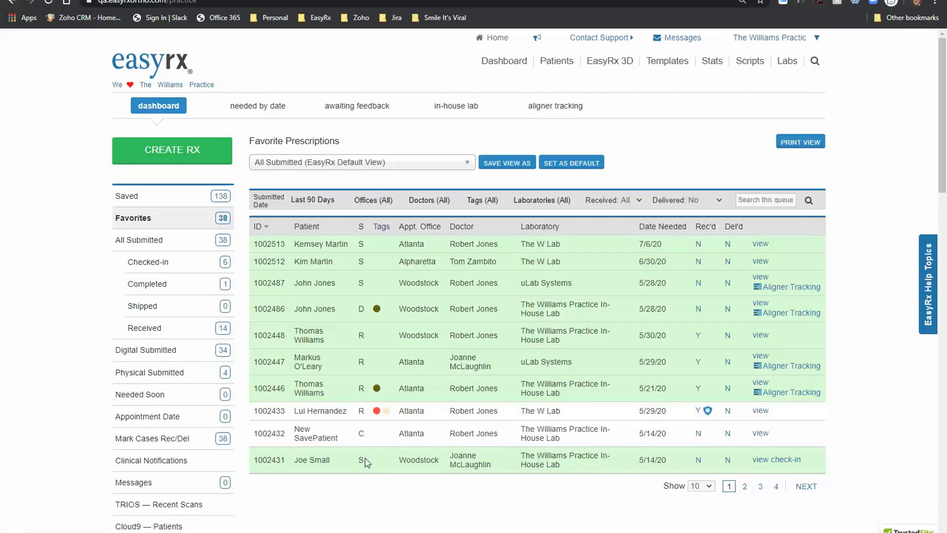
click(176, 154)
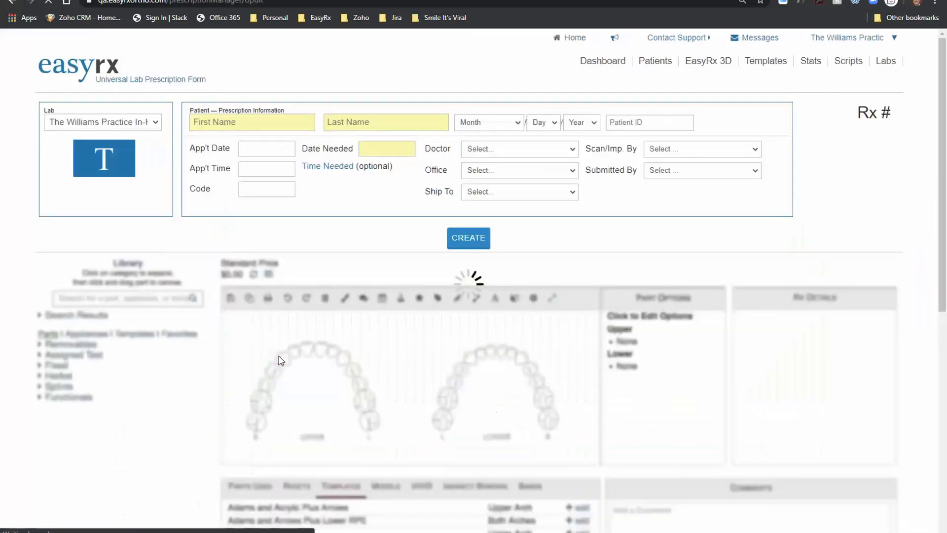
Step: Start an In-House lab Rx for the existing patient, needed June 5, 2020
click(141, 122)
click(128, 223)
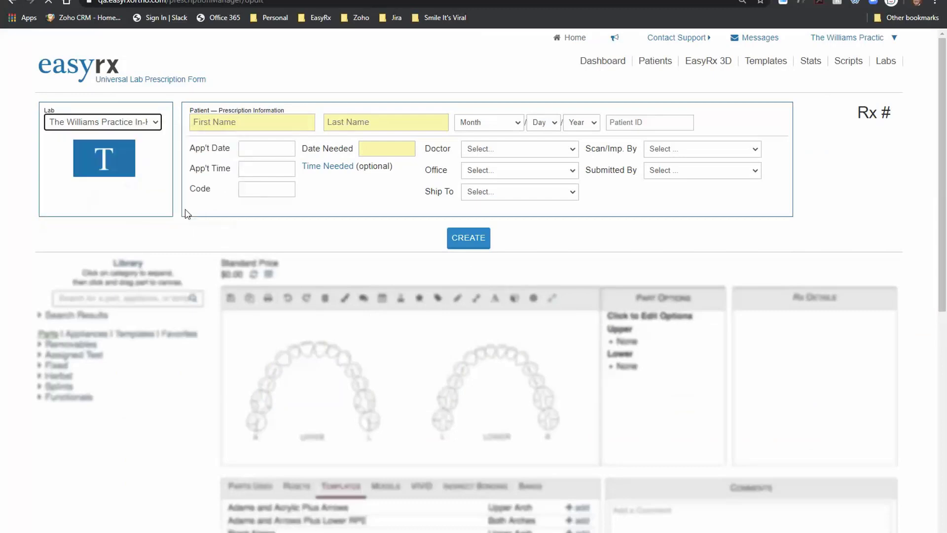
click(255, 127)
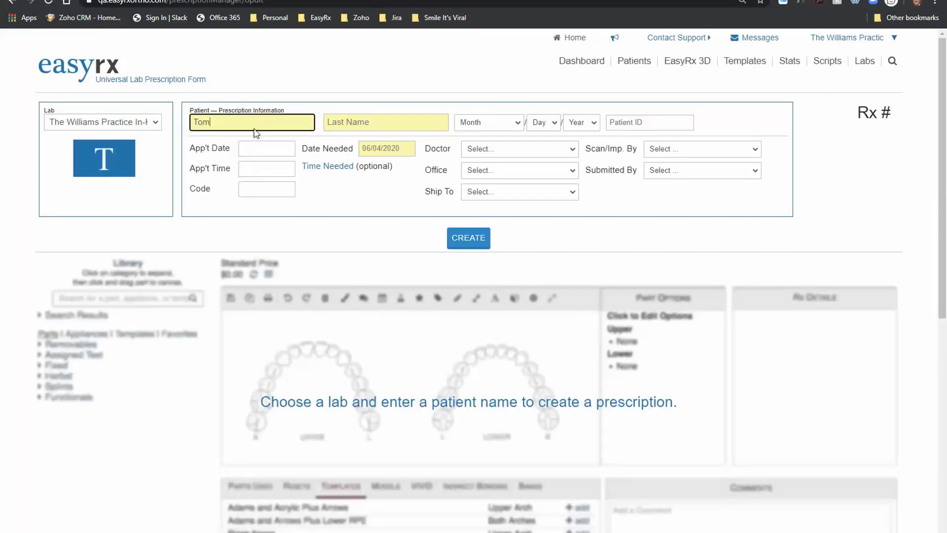
key(Tab)
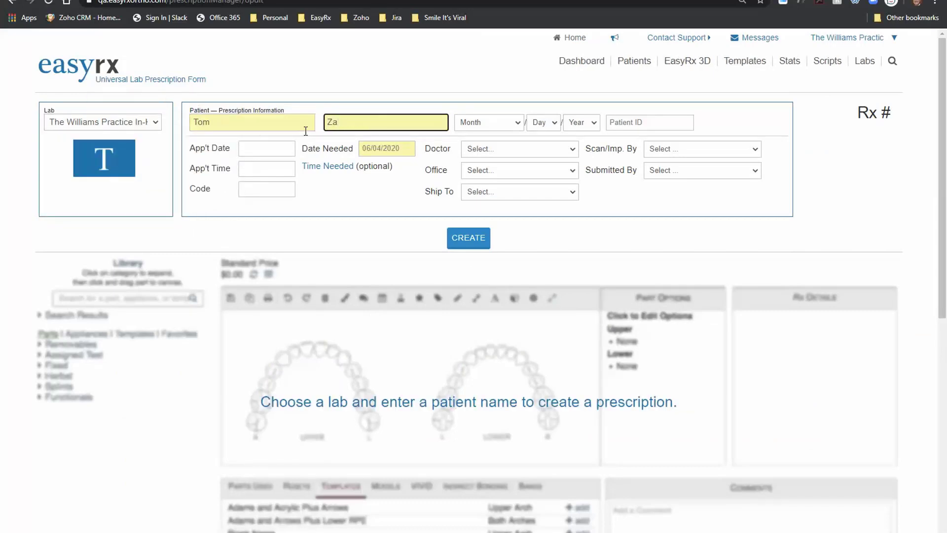
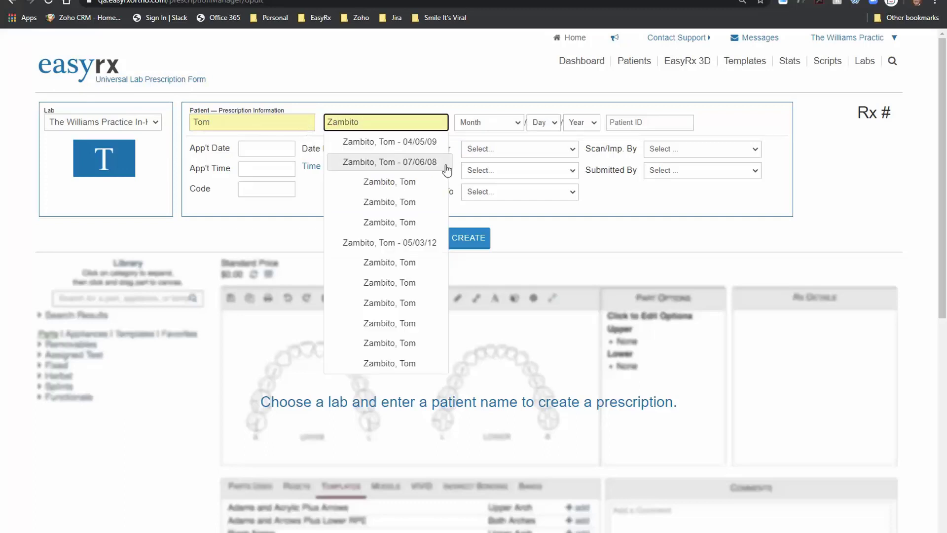
click(443, 143)
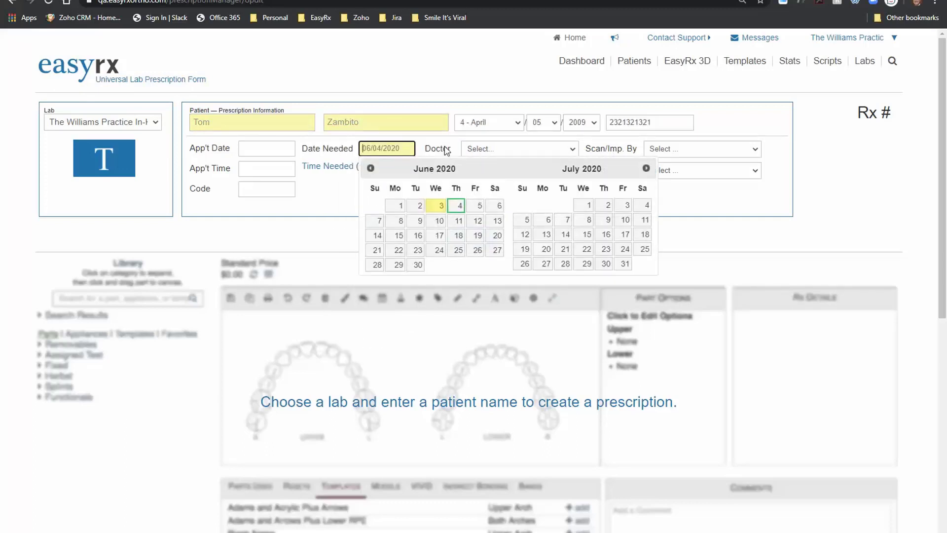
click(475, 207)
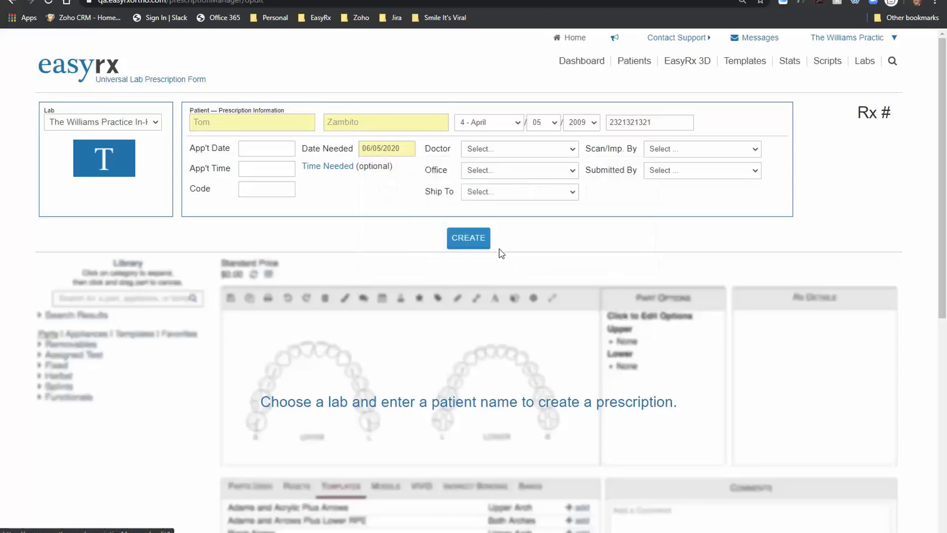
Step: Choose the doctor, Woodstock office and ship-to, and scan and submitted-by staff, then create it
click(508, 149)
click(493, 180)
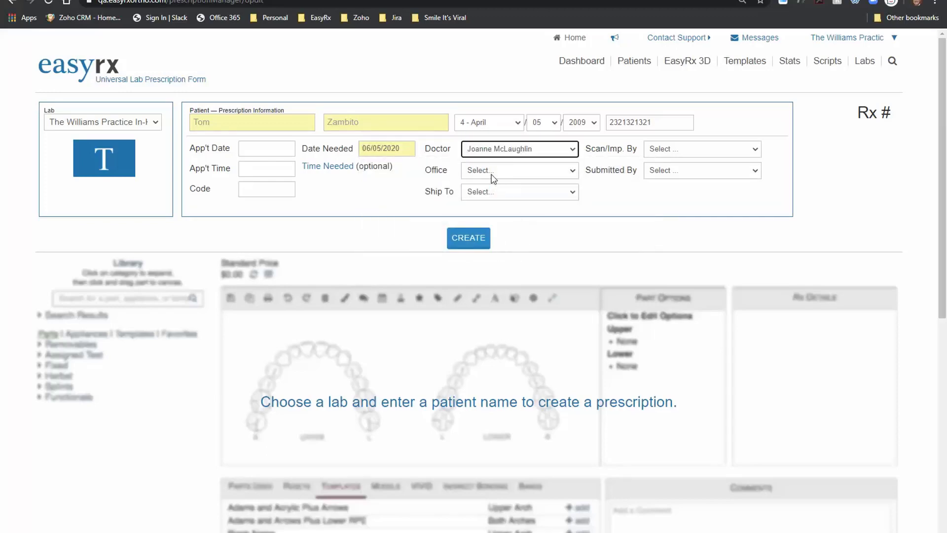
click(493, 173)
click(518, 201)
click(515, 197)
click(516, 212)
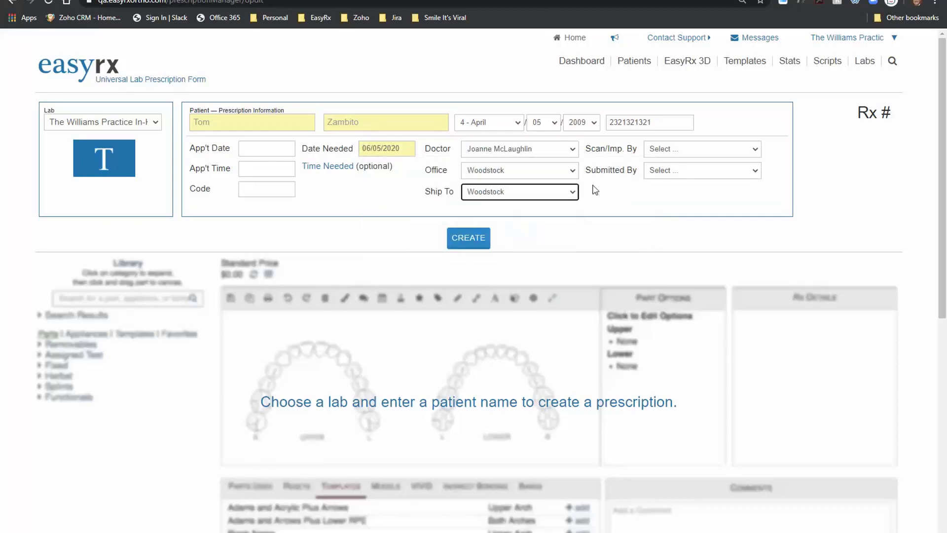
click(681, 149)
click(666, 184)
click(703, 171)
click(677, 202)
click(468, 238)
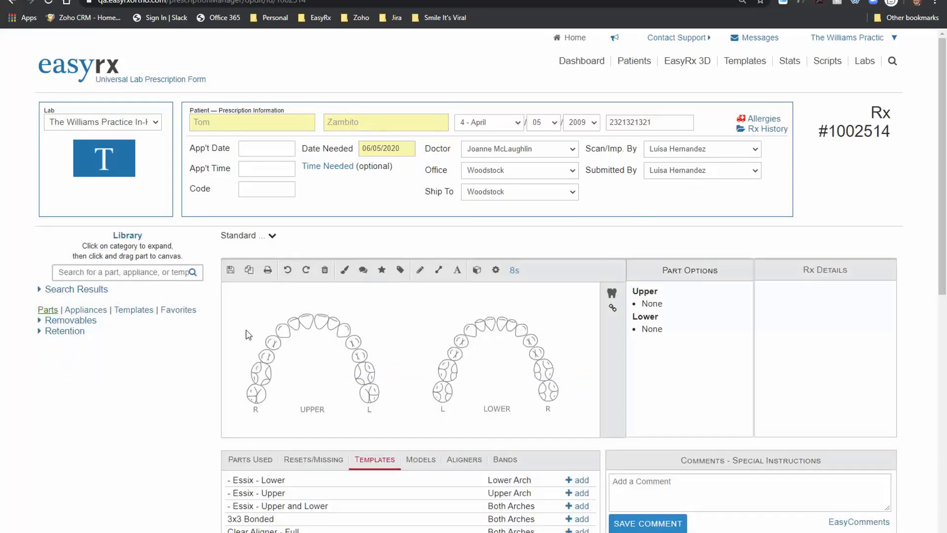
Step: Apply the Essix - Lower template and reveal its $82.00 standard price
click(133, 309)
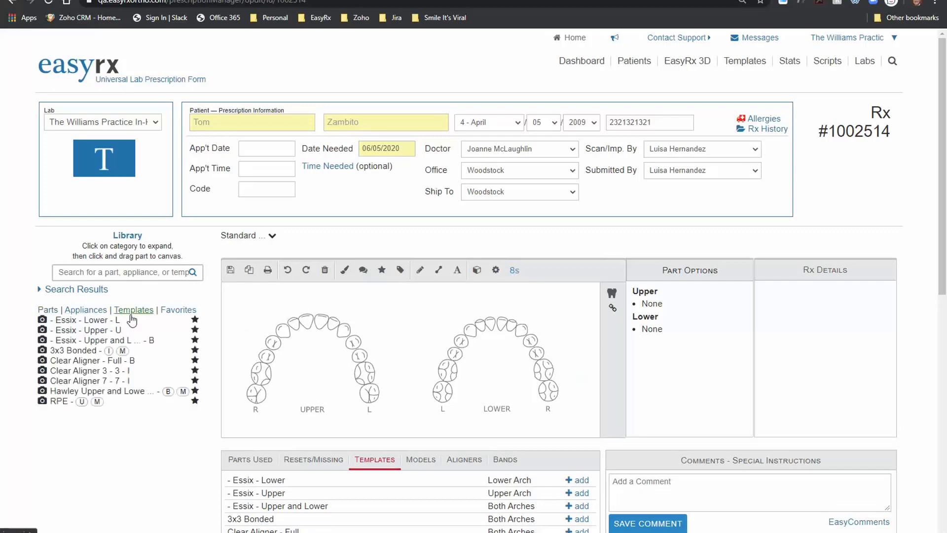
click(95, 322)
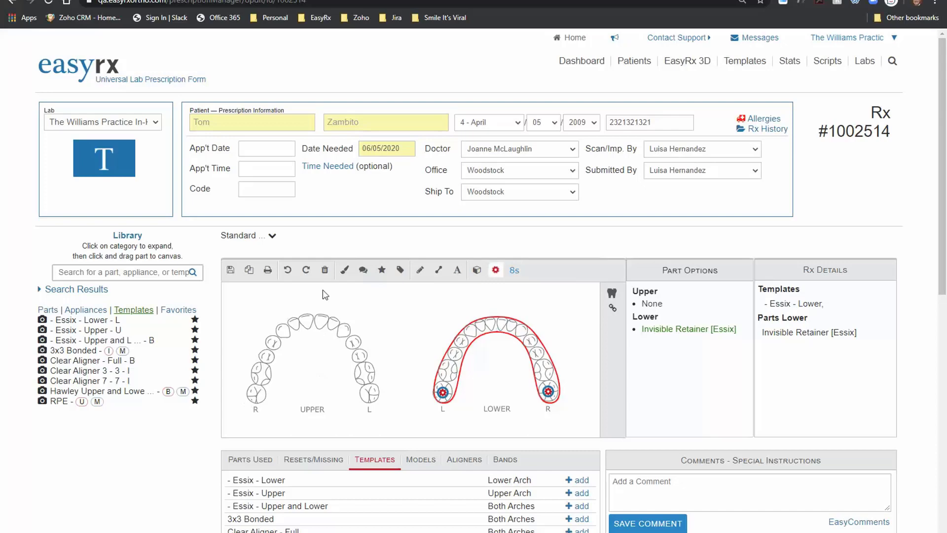
click(273, 236)
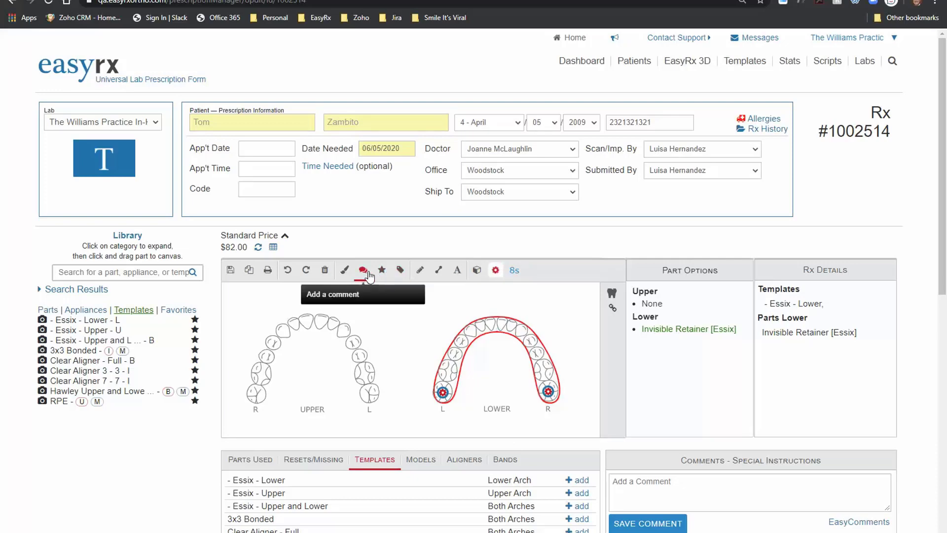
Step: Tag the prescription Same Day
click(400, 273)
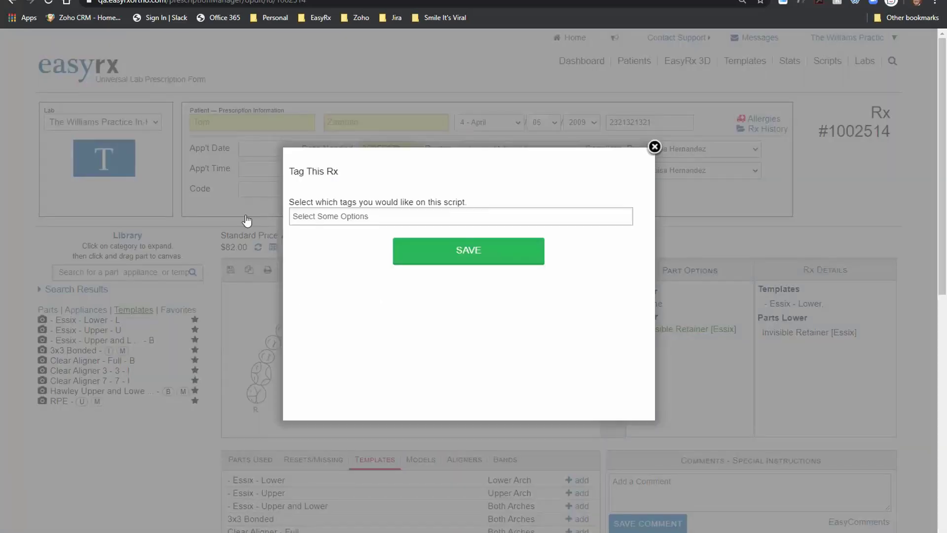
text(sam)
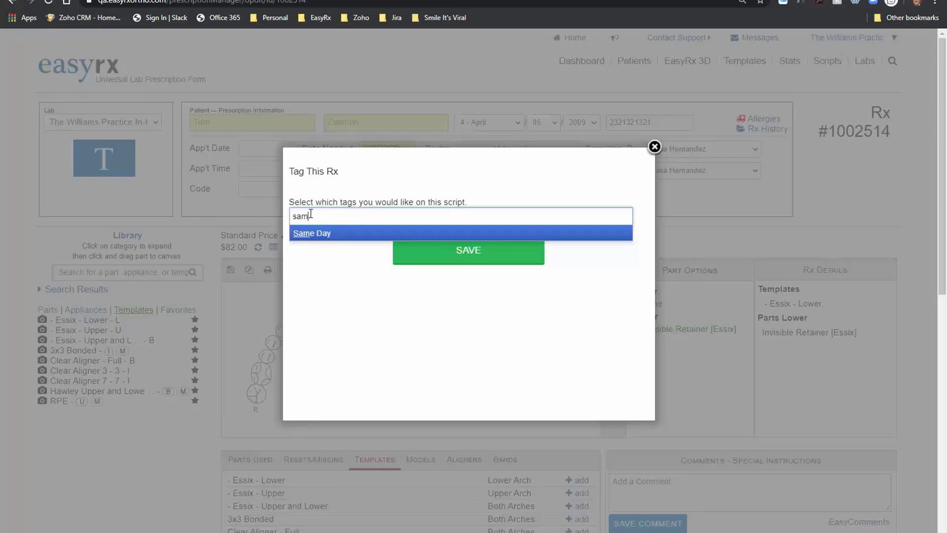
click(313, 233)
click(454, 250)
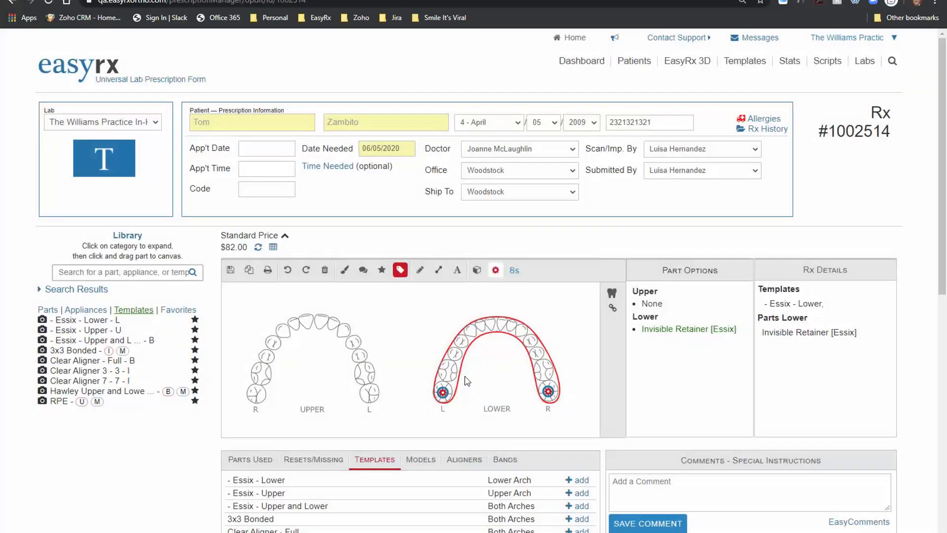
Step: Use an iTero scan, validate its case order ID, and sign and submit the Rx
scroll(467, 380, down, 3)
scroll(467, 381, down, 4)
click(229, 322)
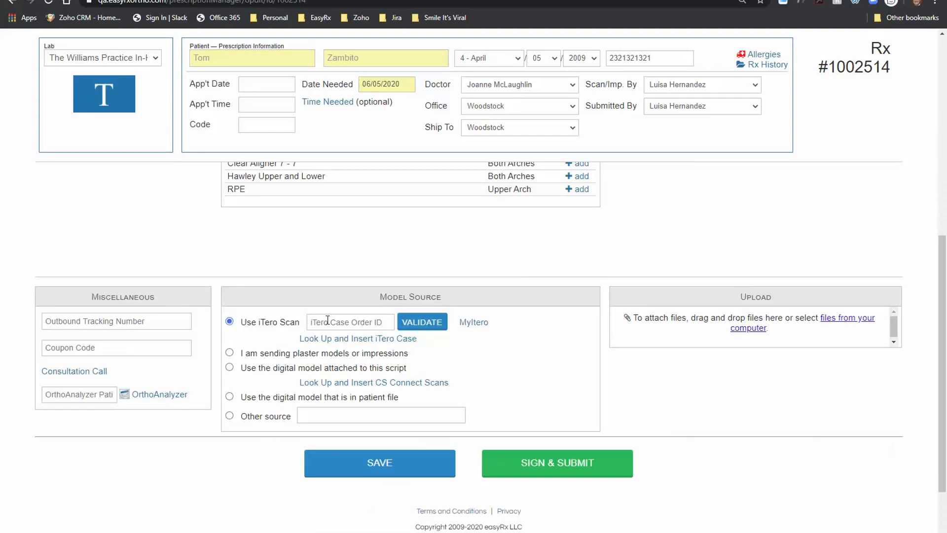
click(340, 320)
key(Tab)
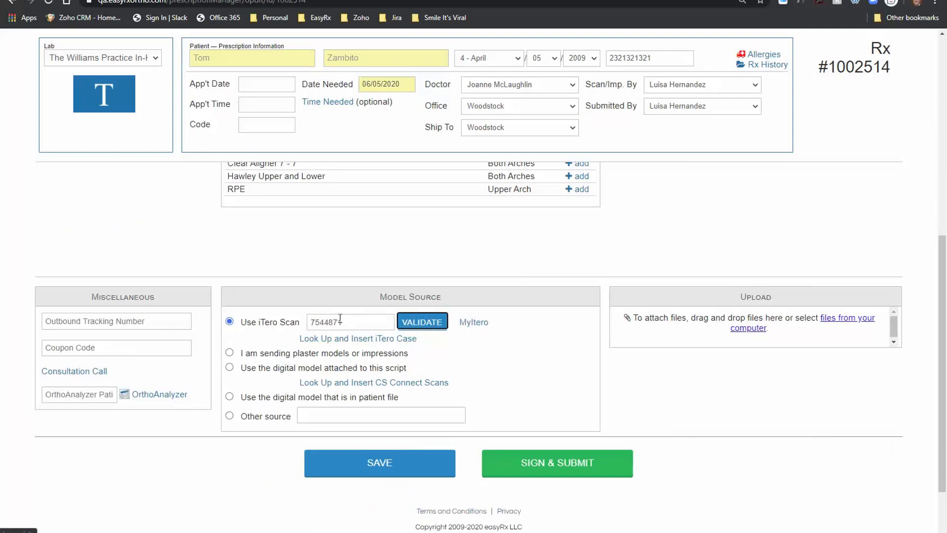
click(436, 333)
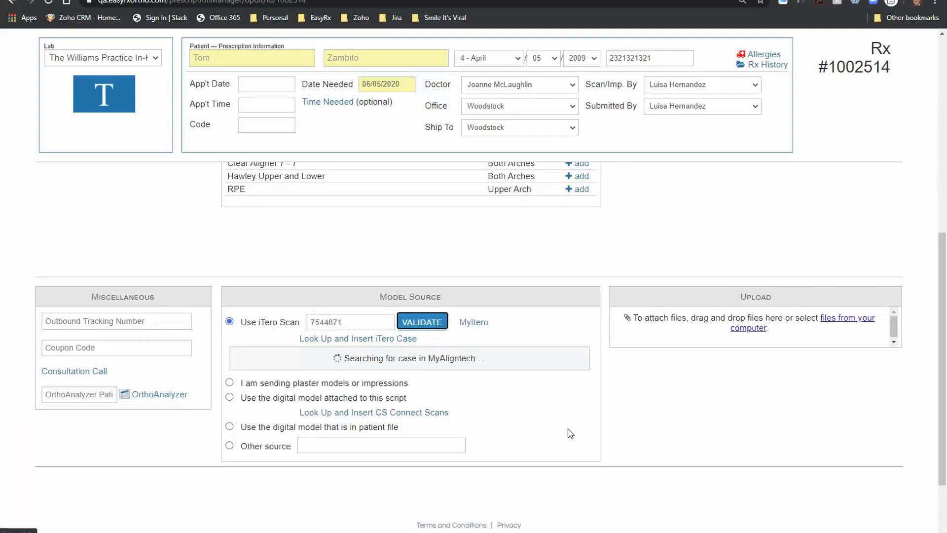
click(543, 492)
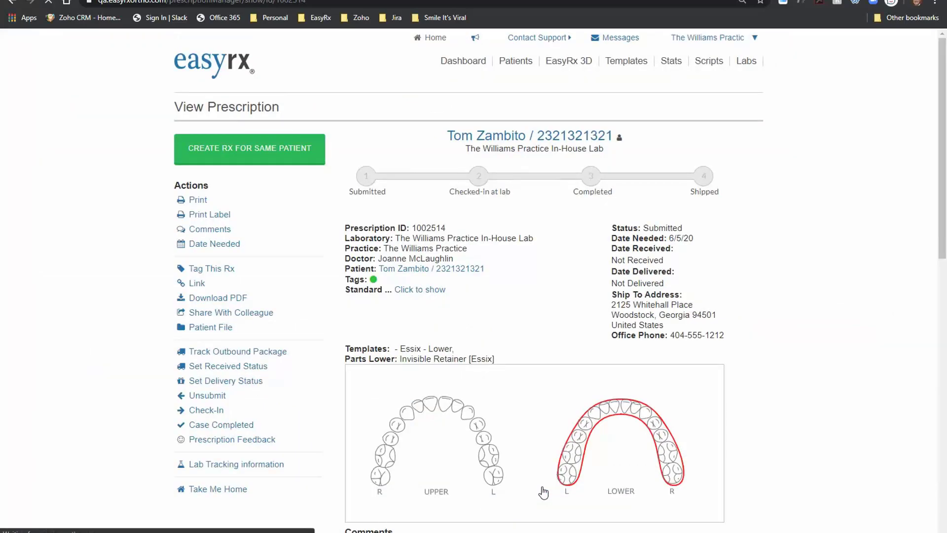
Step: From the dashboard, start a new Rx with Invisalign Tracking lab selected
click(473, 61)
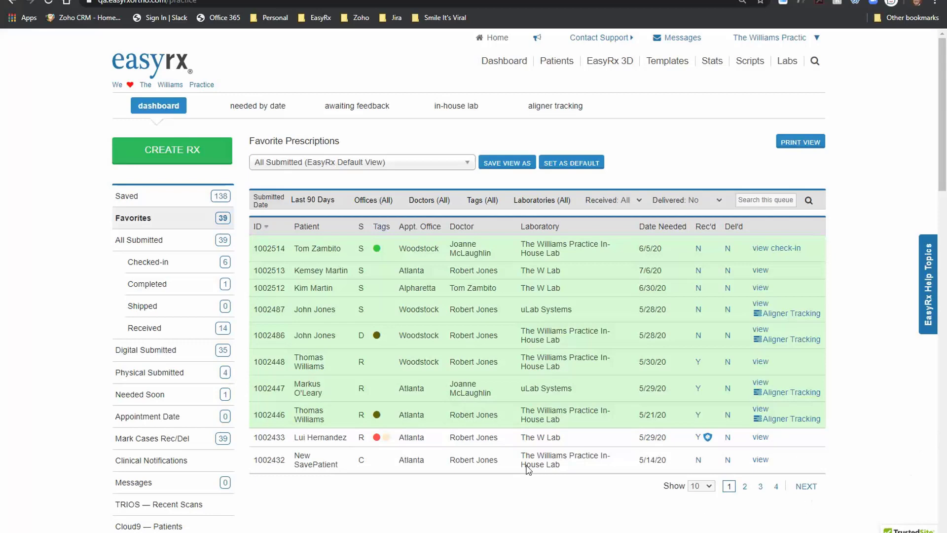
click(166, 149)
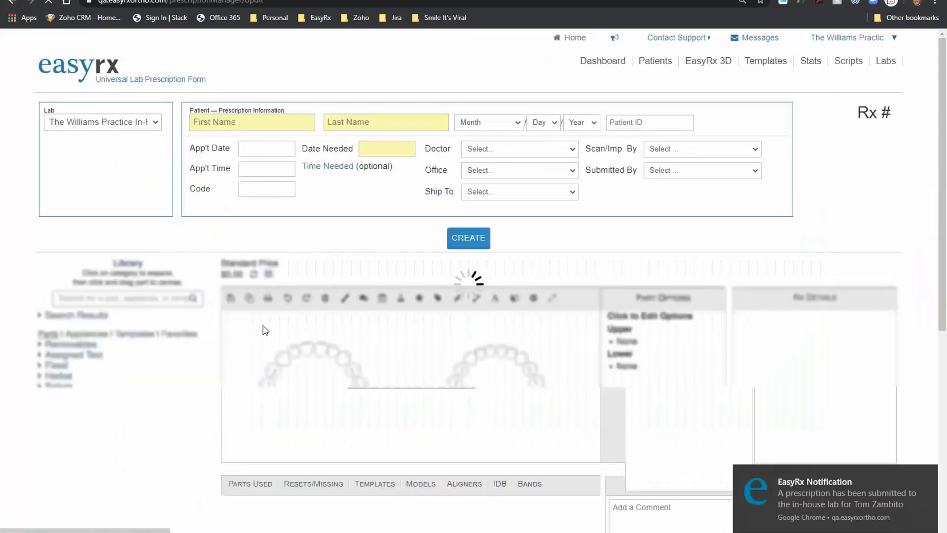
click(144, 125)
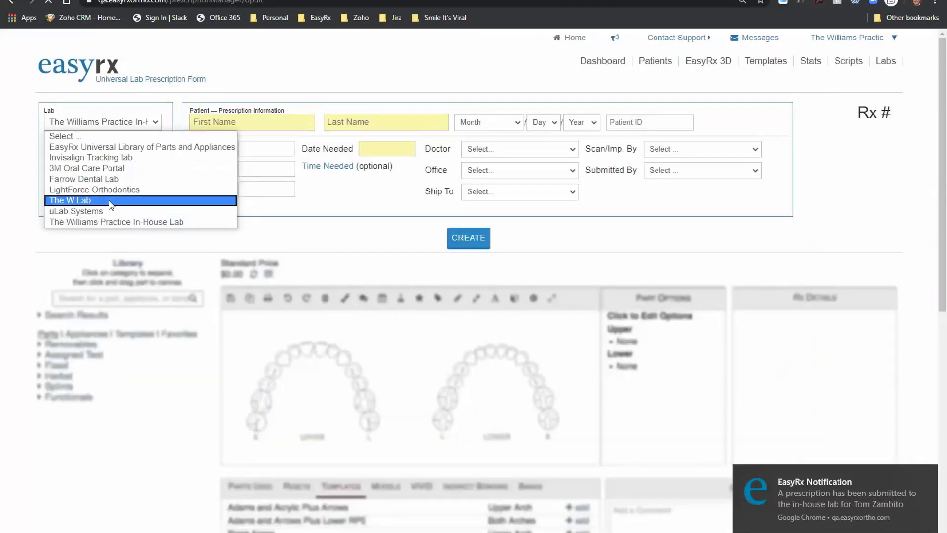
click(109, 158)
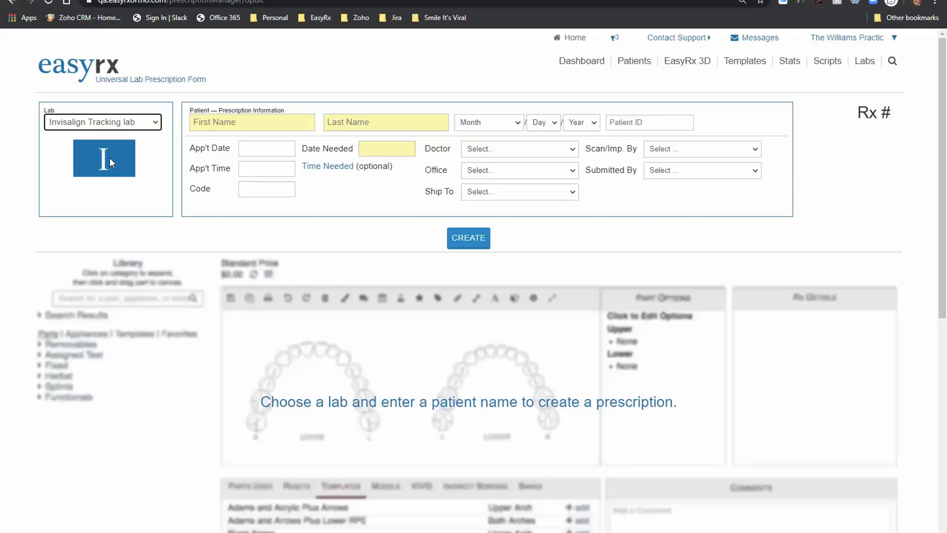
Step: Enter the new patient's first and last name
click(267, 123)
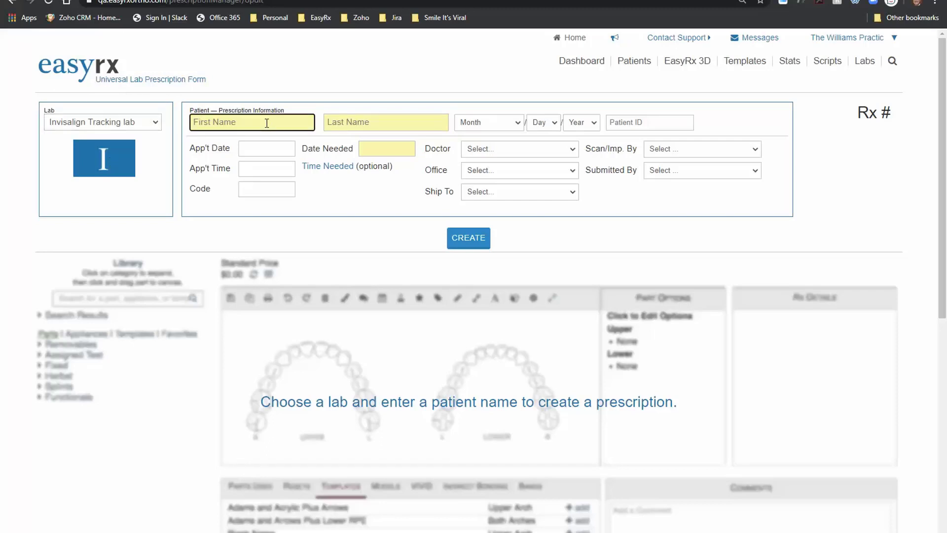
key(Tab)
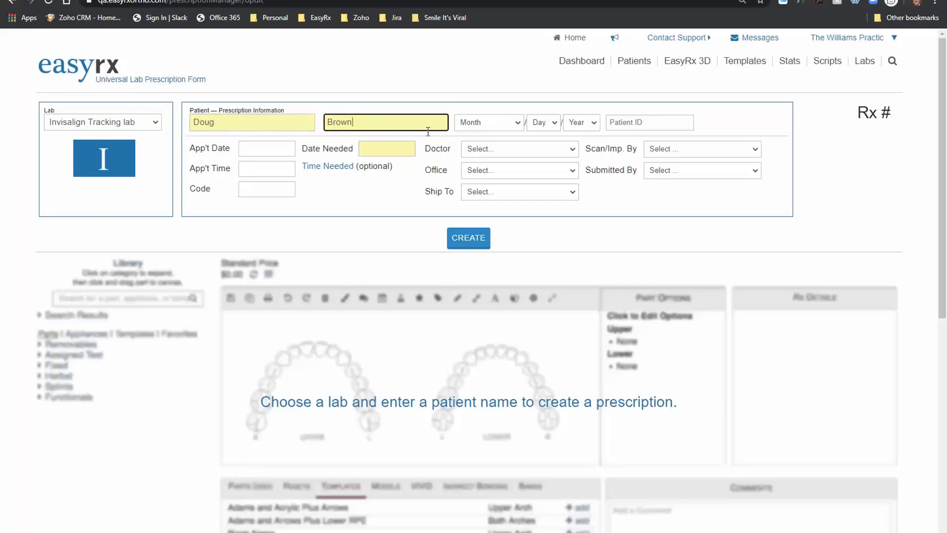
Step: Choose the doctor, Atlanta office and ship-to, and scan and submitted-by staff, then create it
click(489, 149)
click(501, 172)
click(501, 172)
click(494, 192)
click(493, 192)
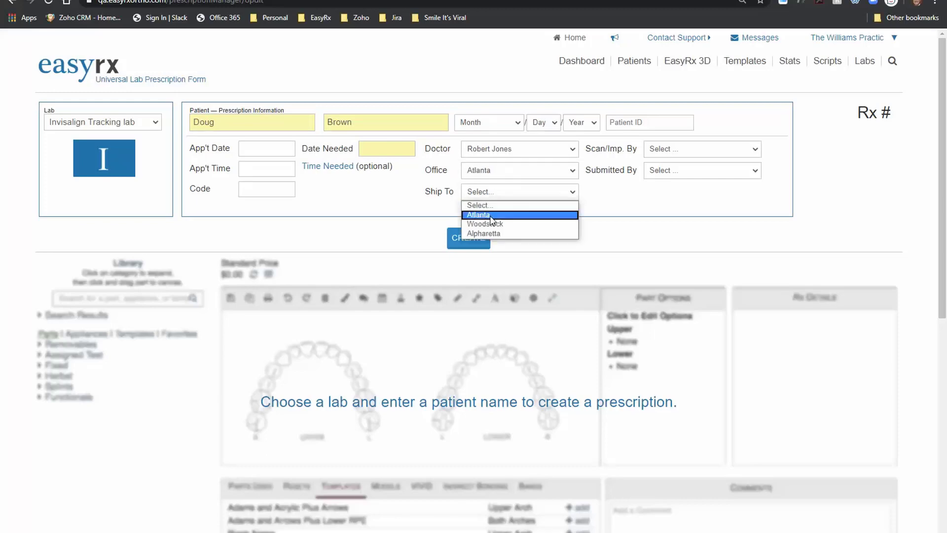
click(493, 214)
click(676, 150)
click(679, 182)
click(701, 170)
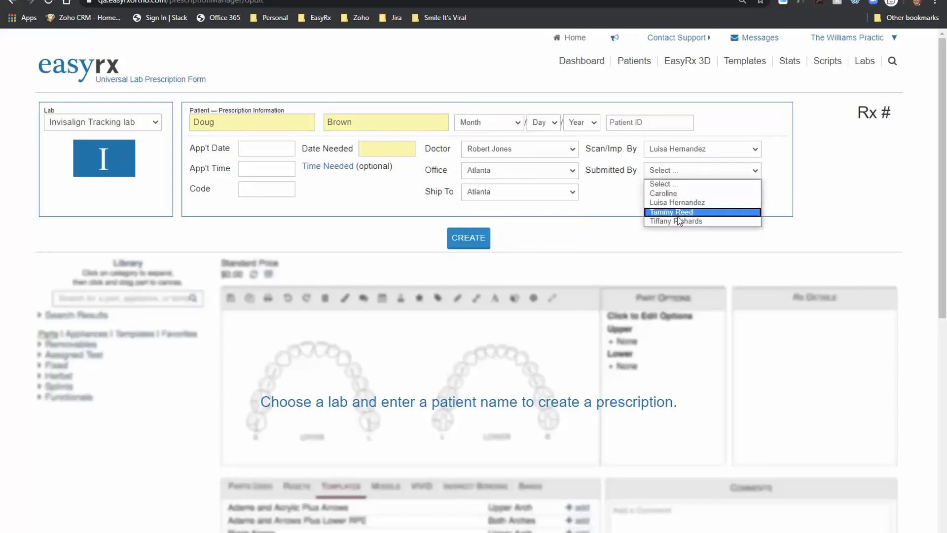
click(676, 212)
click(468, 238)
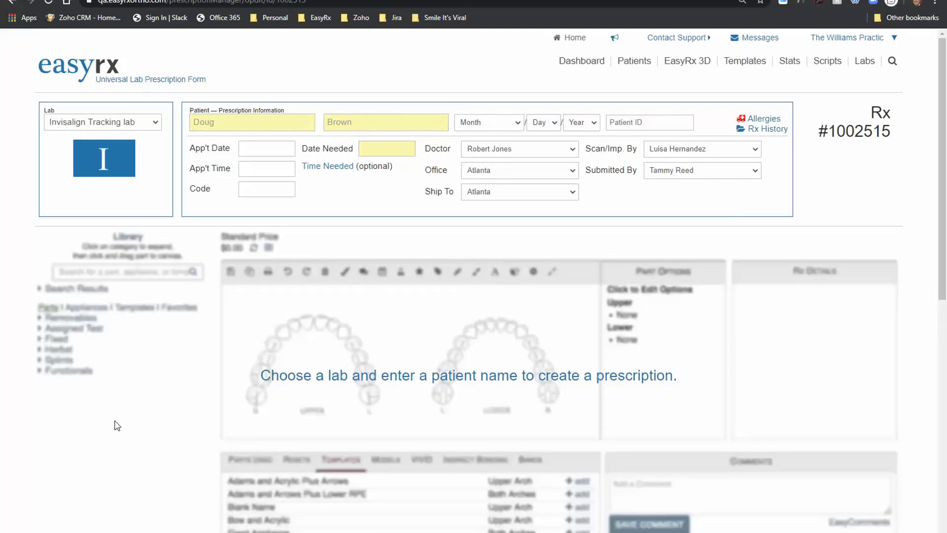
Step: Apply the full both-arches Invisalign template from the library
click(134, 310)
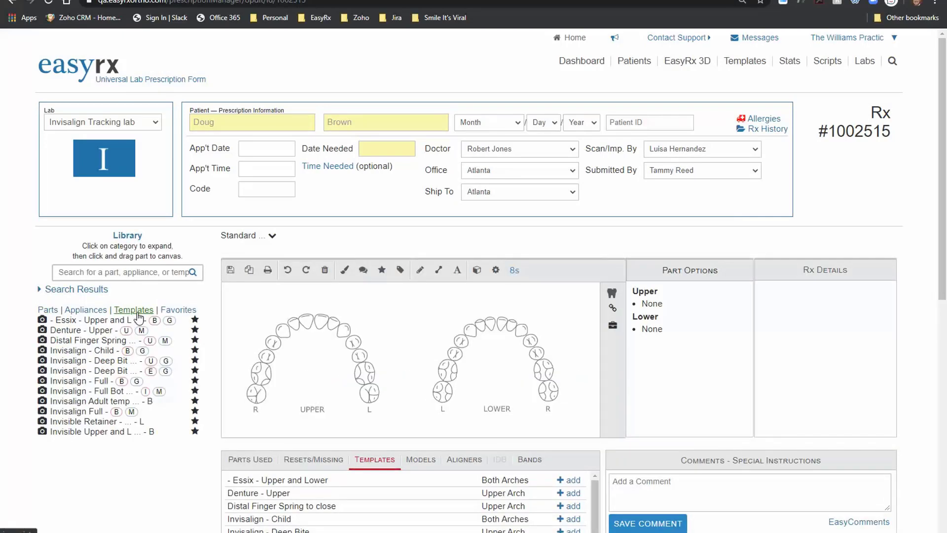
click(77, 392)
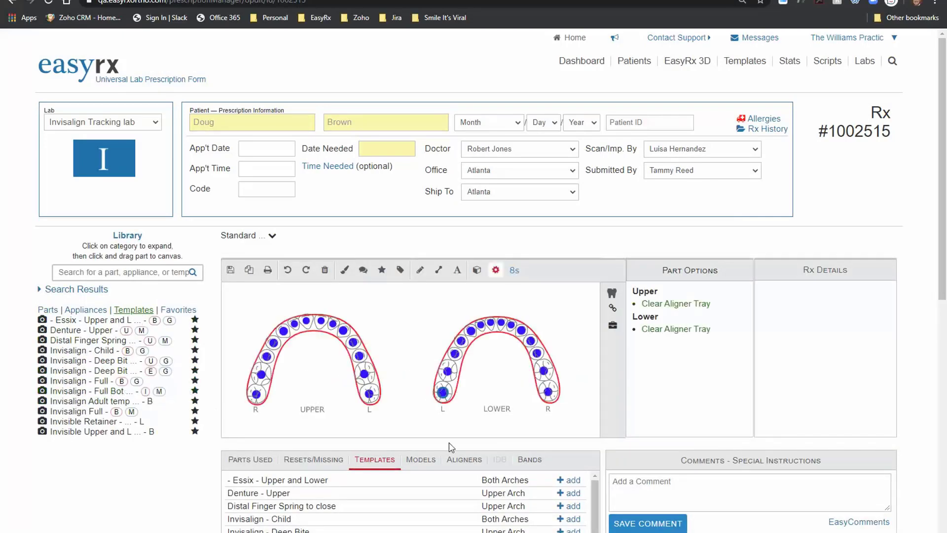
scroll(449, 445, down, 1)
Step: Add the IN1 aligner-instruction comment and use the digital model in the patient file
click(840, 354)
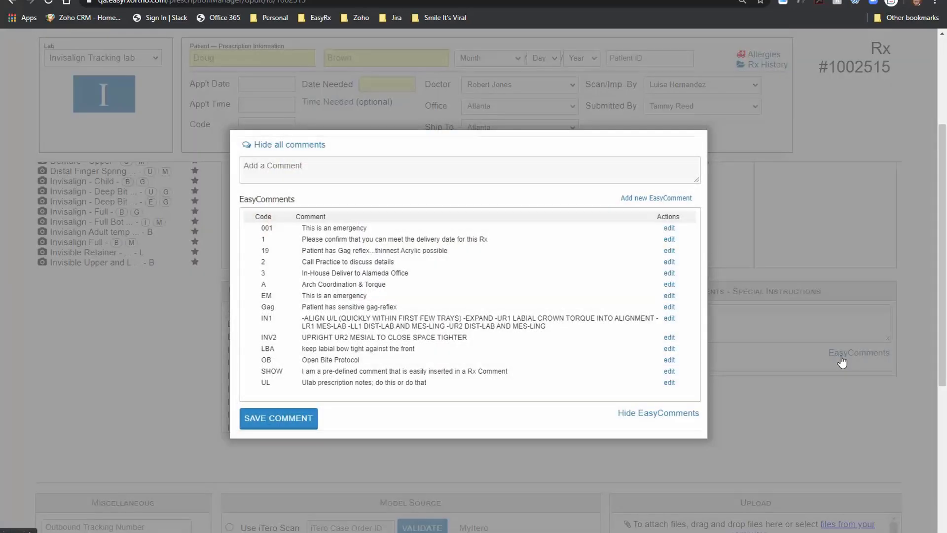
click(580, 347)
click(279, 438)
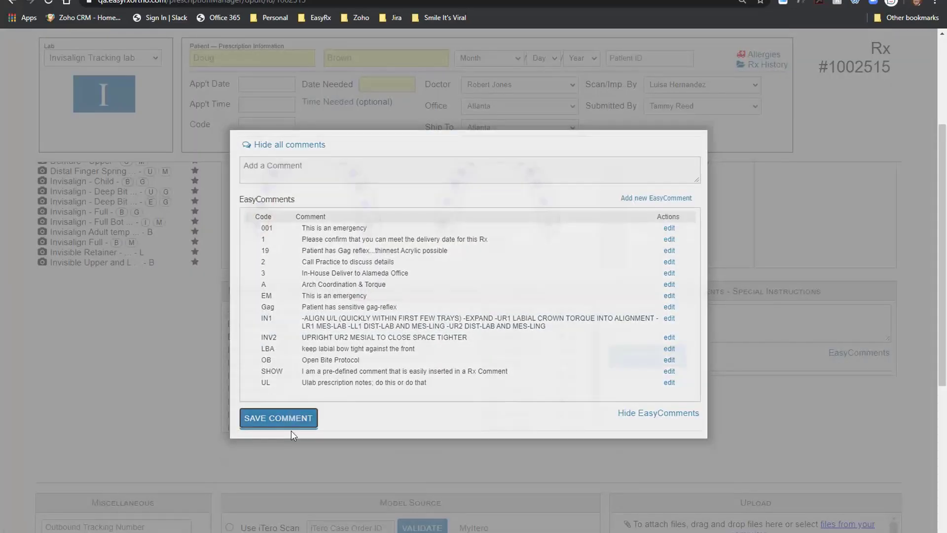
scroll(711, 448, up, 1)
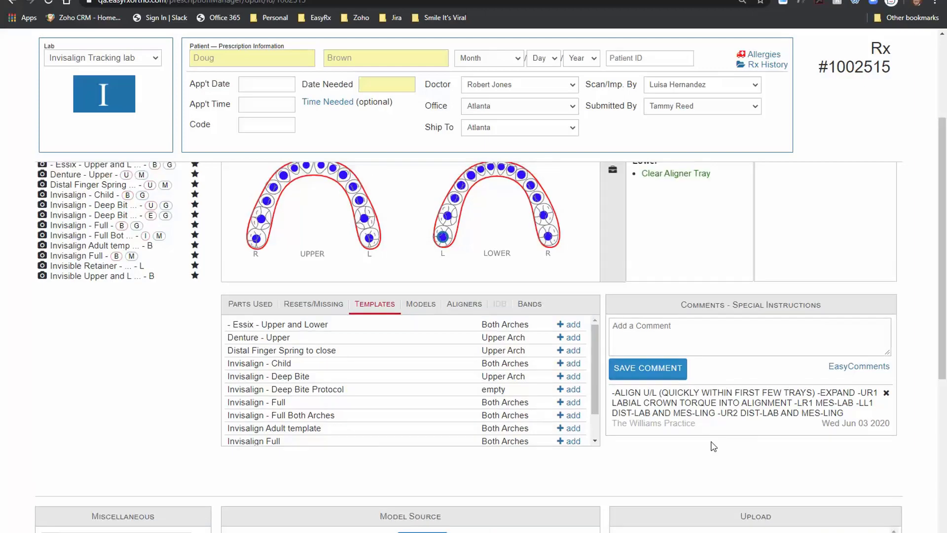
scroll(712, 446, down, 4)
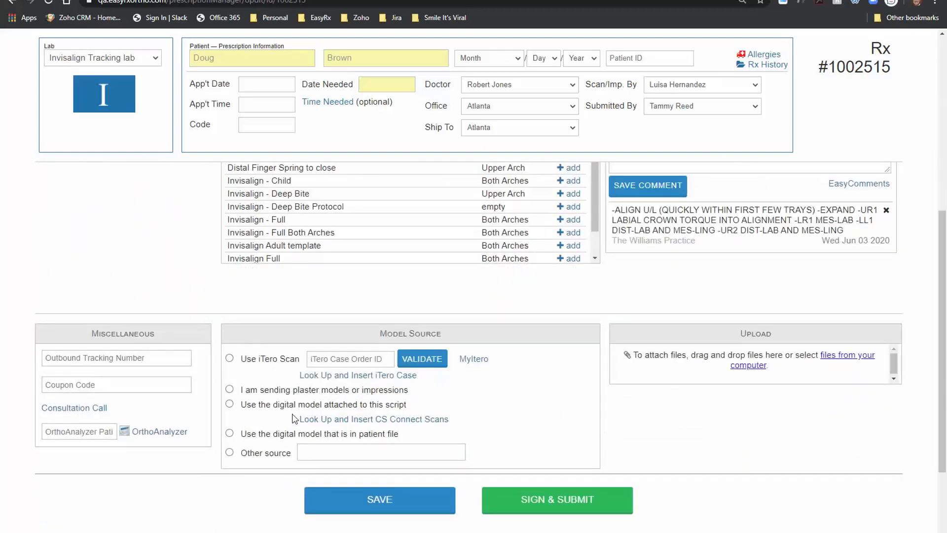
click(230, 433)
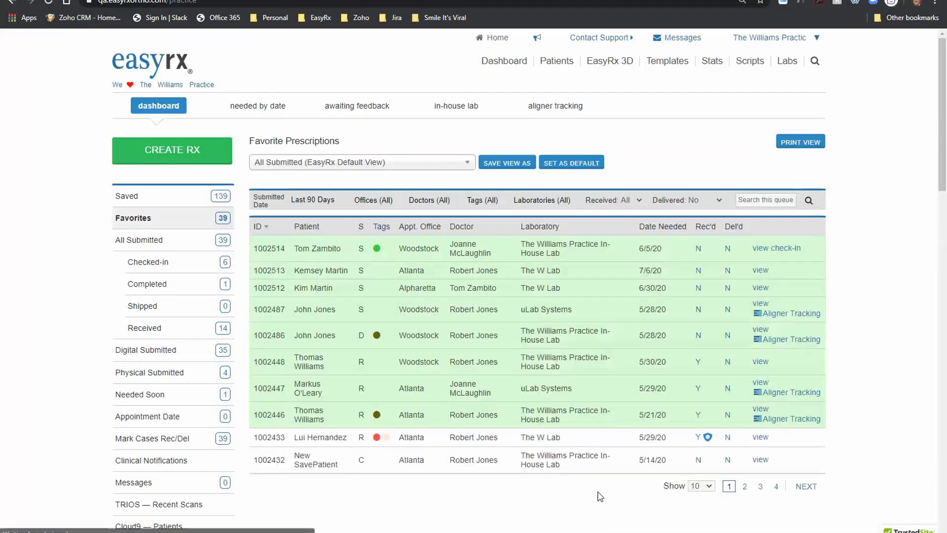
Step: Open the newly saved aligner Rx from the Saved list
click(146, 196)
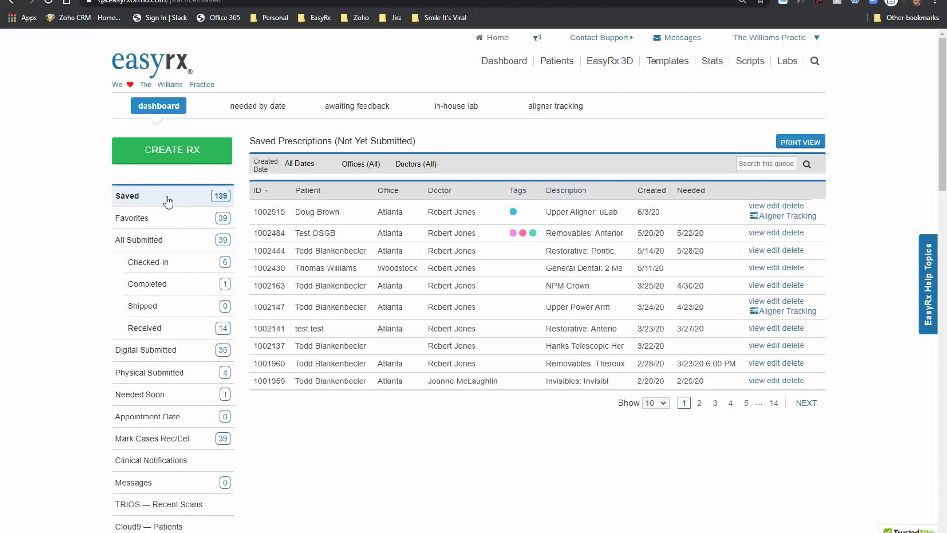
click(756, 206)
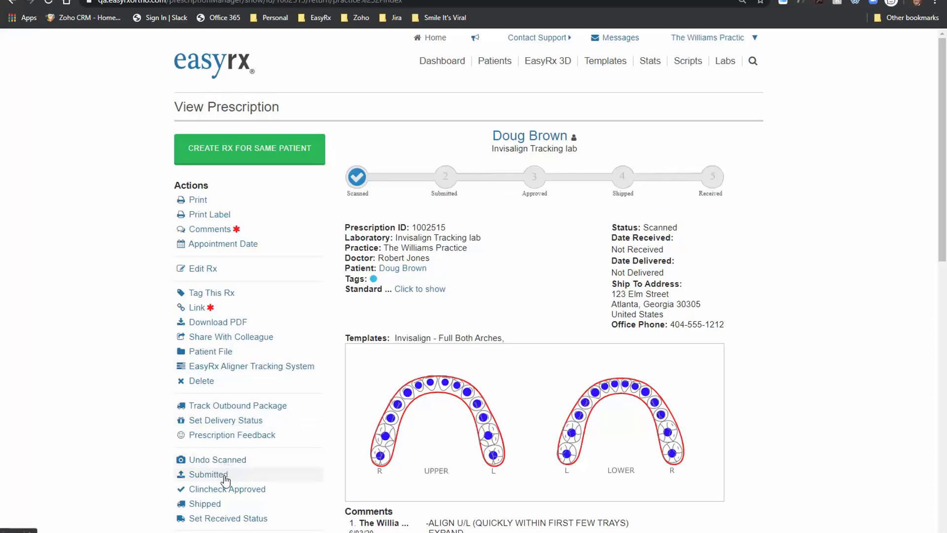
scroll(321, 383, down, 2)
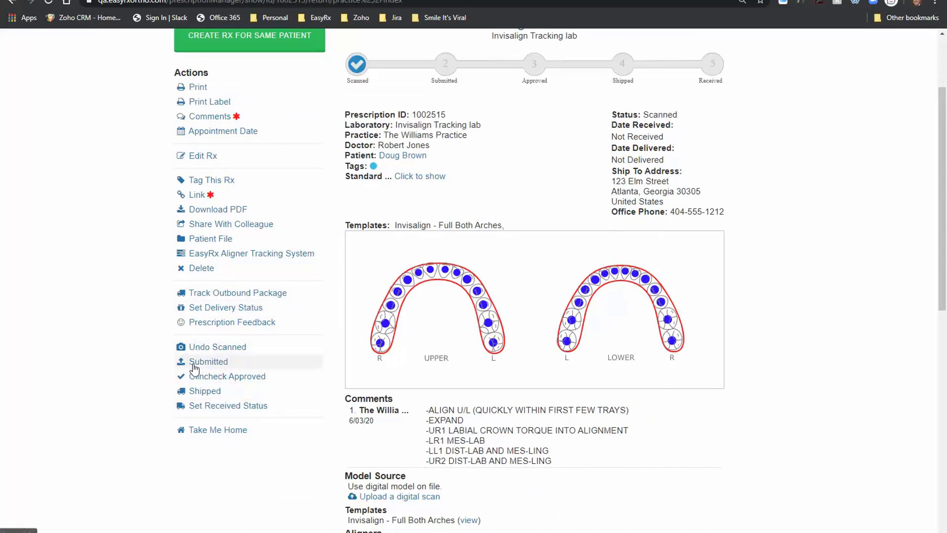
click(210, 361)
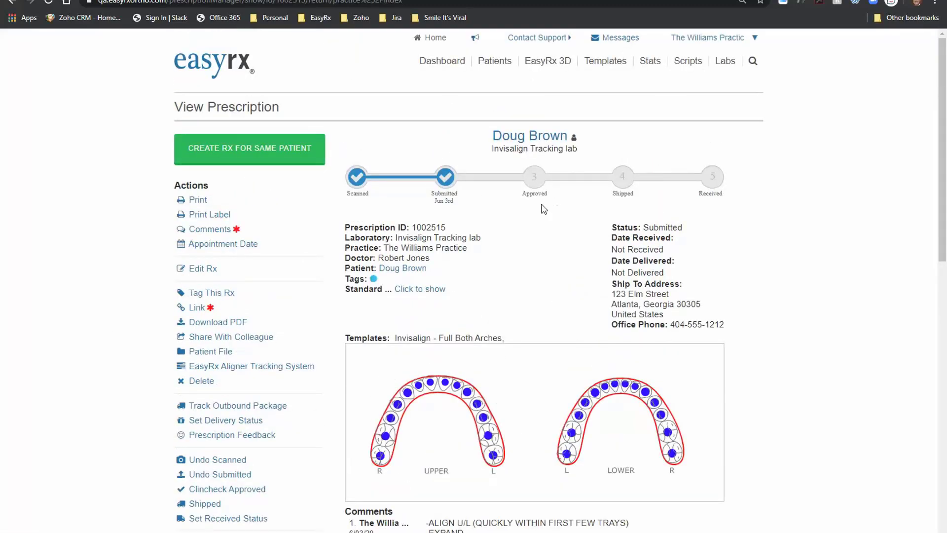
scroll(331, 330, down, 1)
click(246, 432)
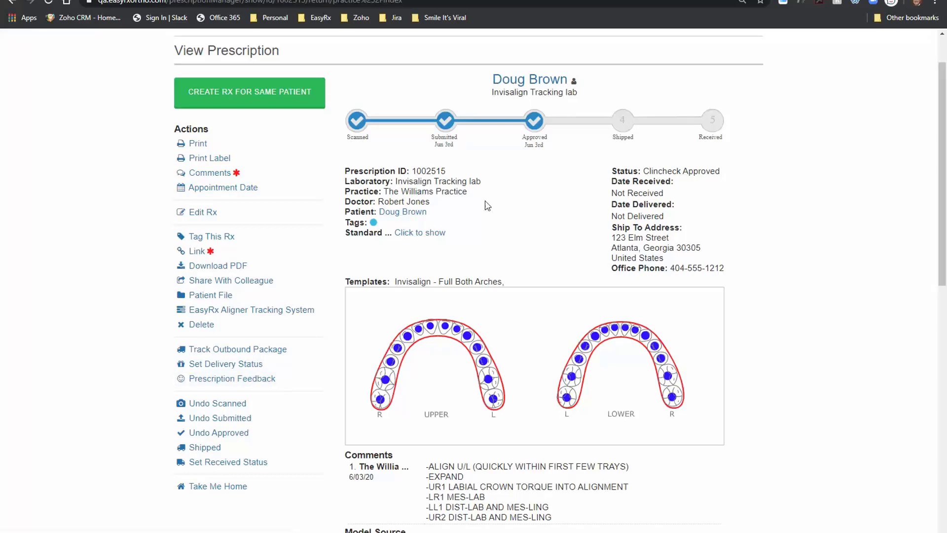
scroll(522, 220, up, 2)
click(234, 69)
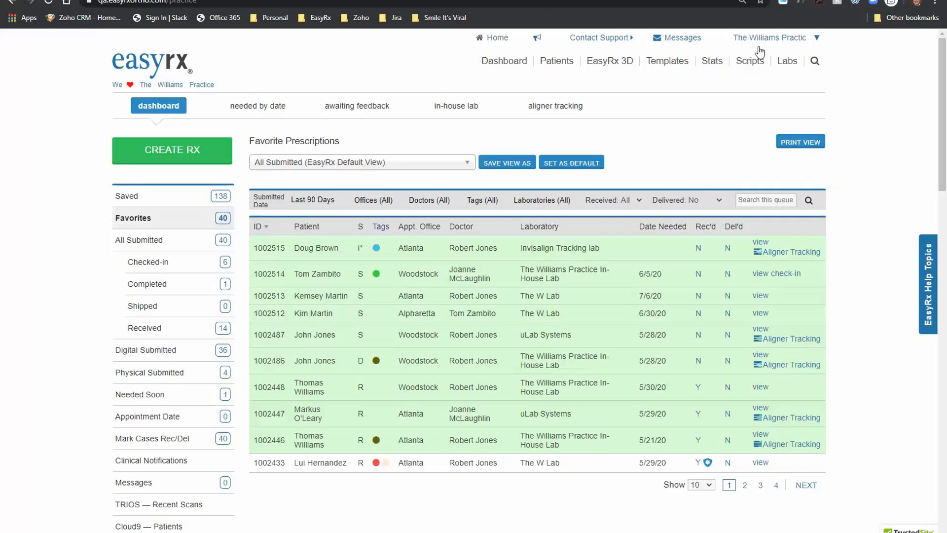
Step: Log out of the practice account and log in as The W Lab with its saved email
click(783, 254)
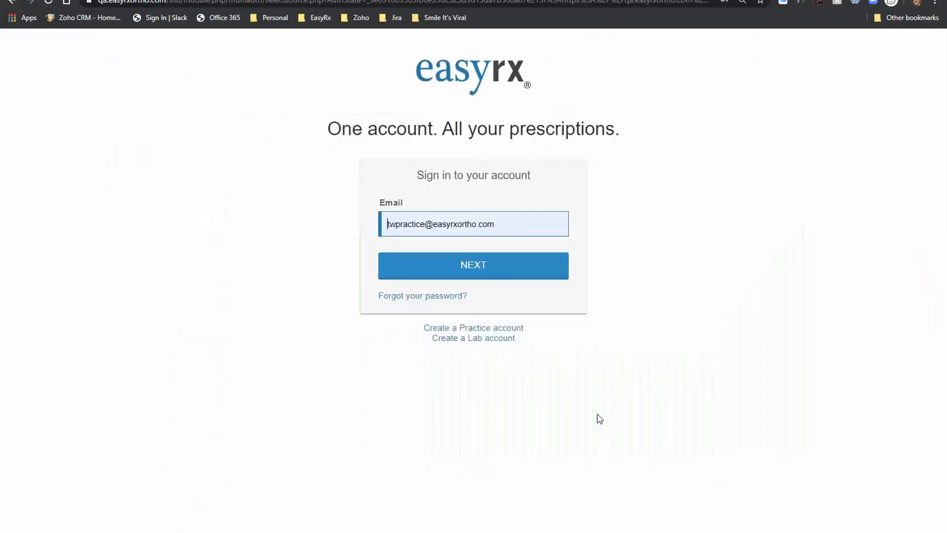
click(511, 231)
text(tw)
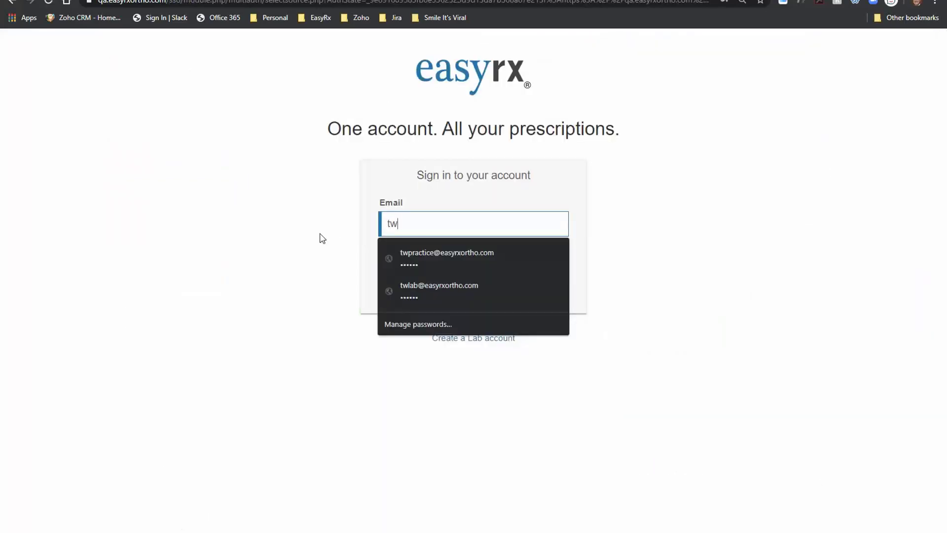
click(436, 296)
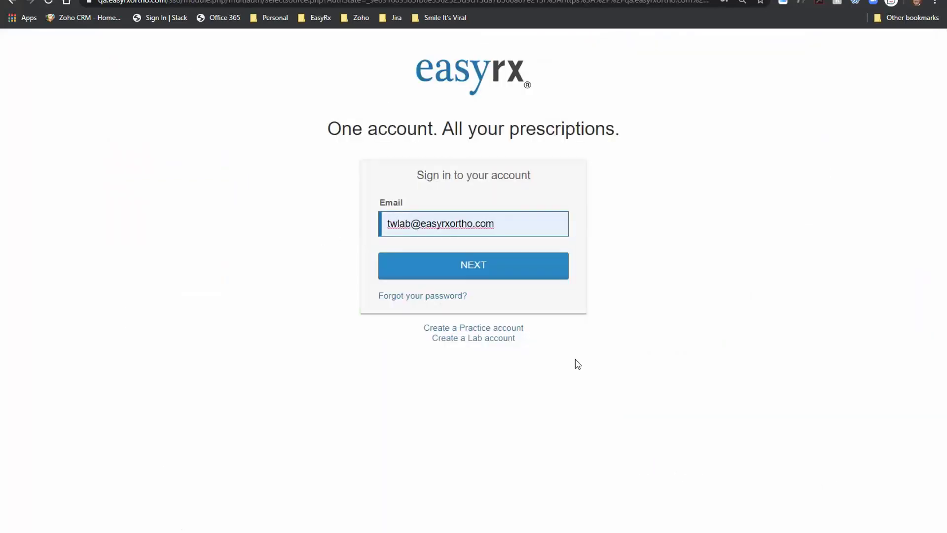
click(469, 272)
click(467, 271)
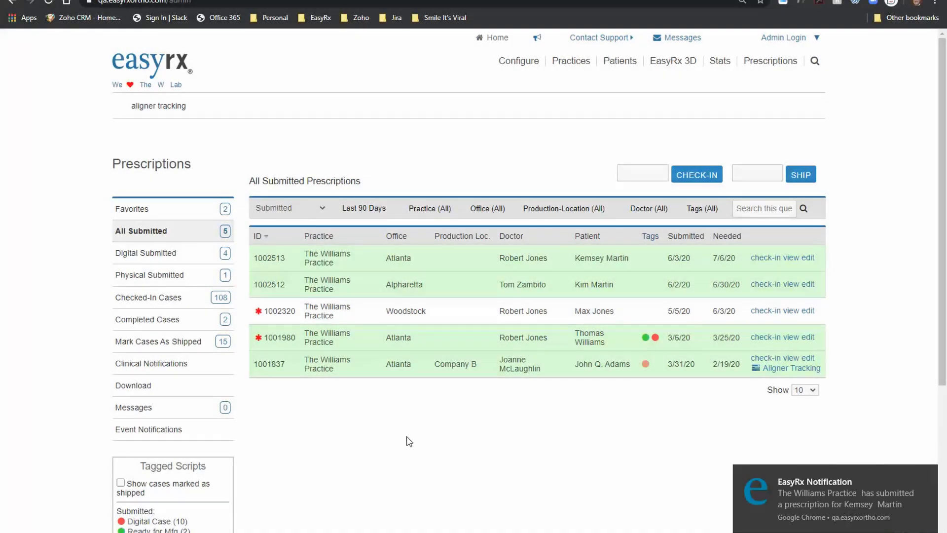
click(206, 212)
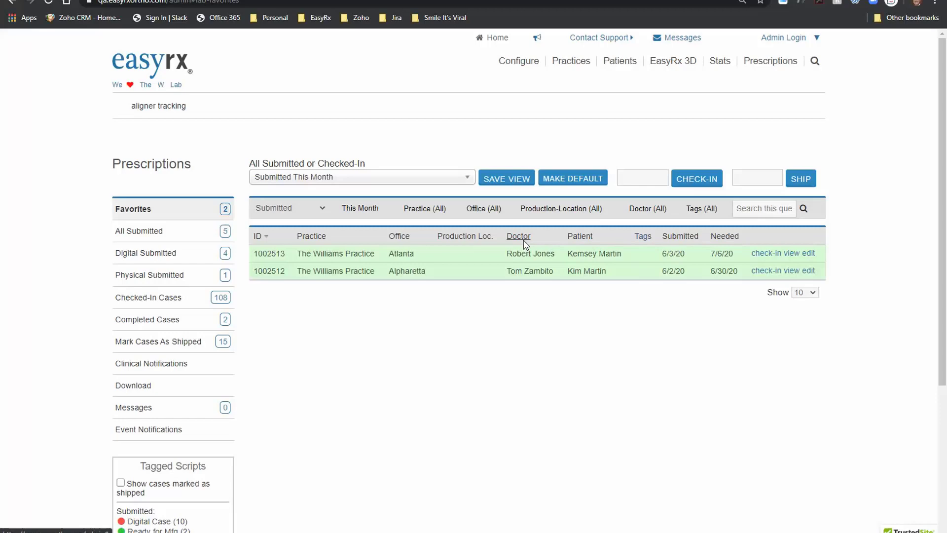
click(779, 253)
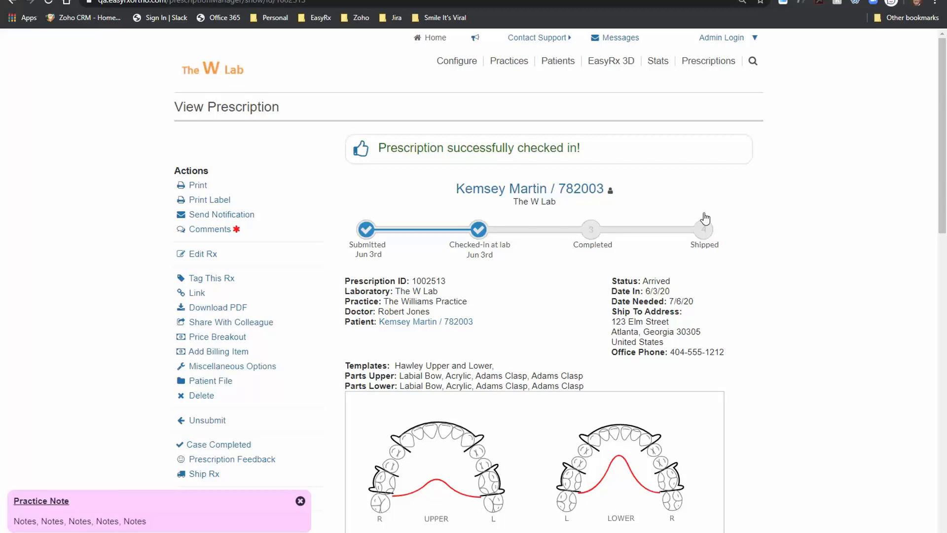
scroll(498, 266, down, 5)
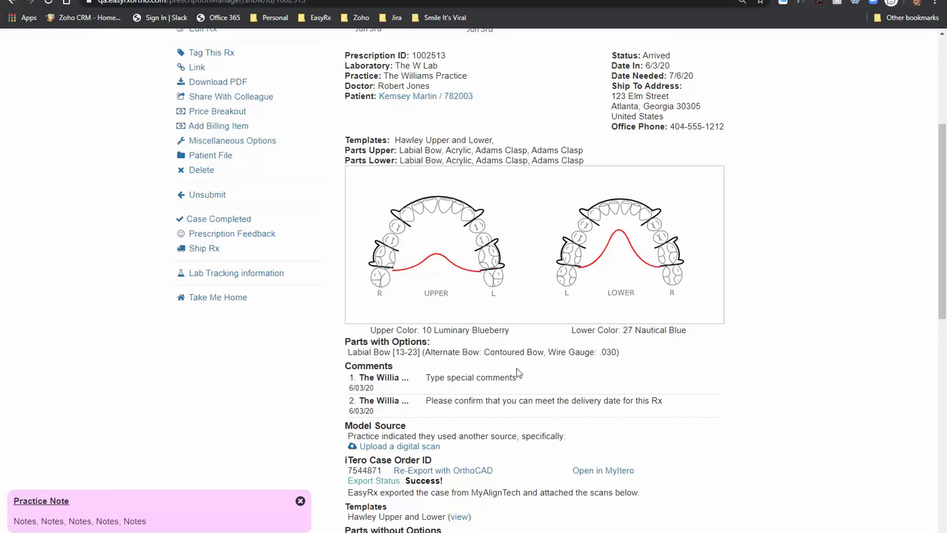
scroll(489, 416, down, 5)
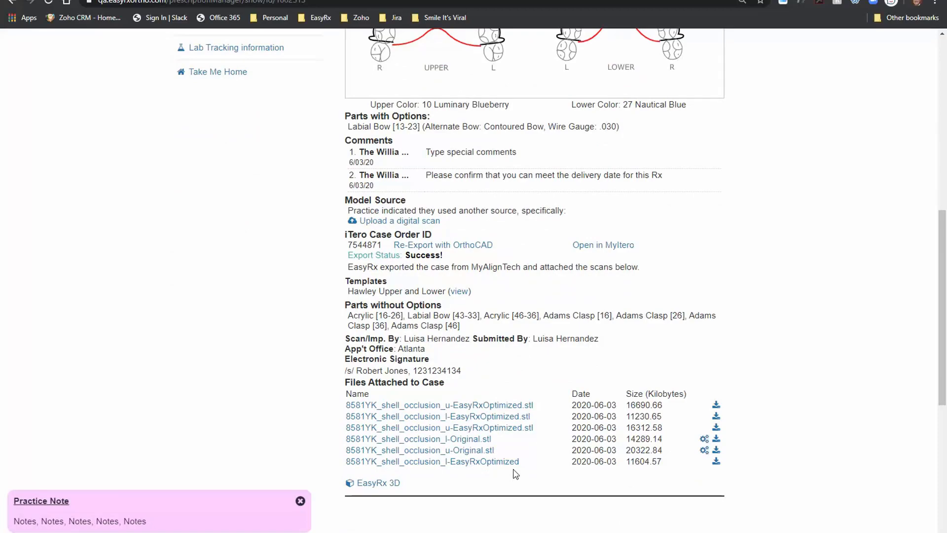
Step: Open the upper-arch u-EasyRxOptimized.stl for editing and zoom to a top-down occlusal view
click(510, 429)
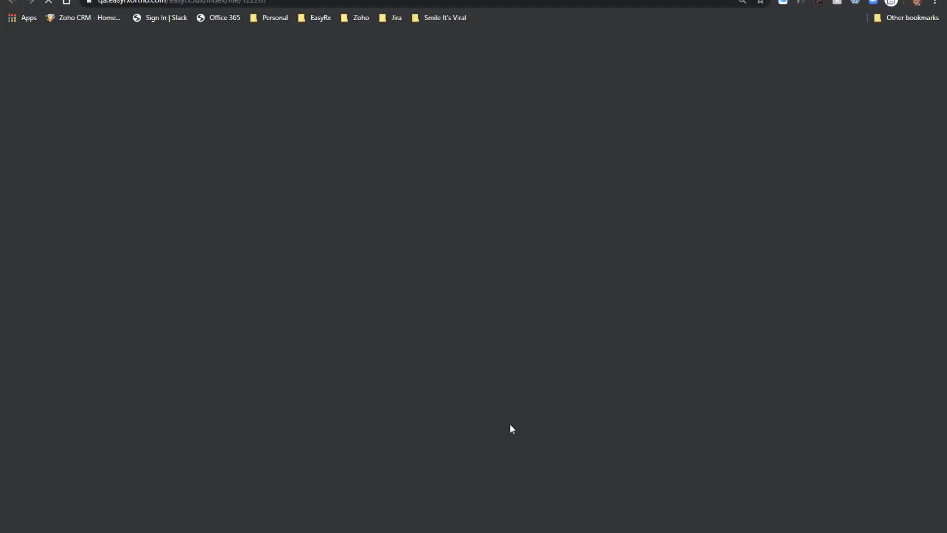
click(508, 414)
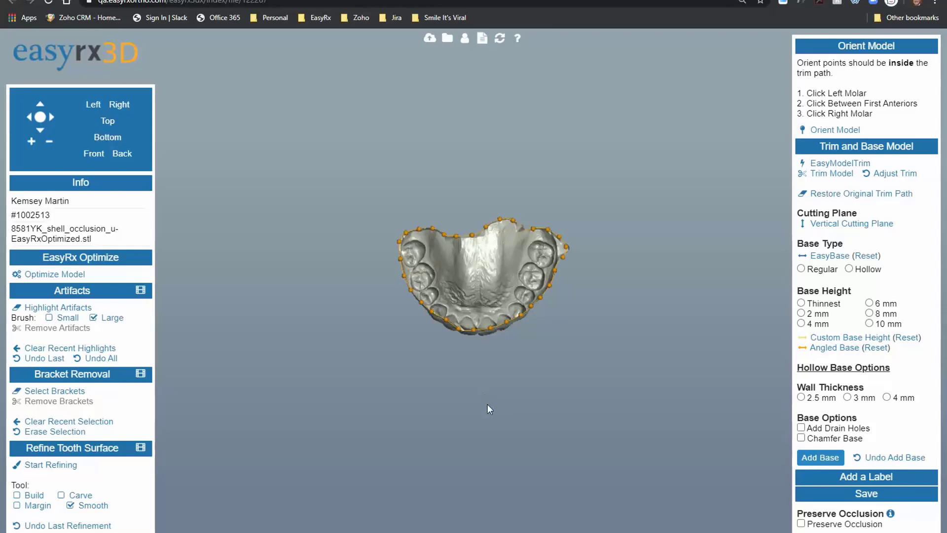
scroll(488, 409, up, 3)
drag(487, 408, 452, 202)
scroll(465, 262, up, 3)
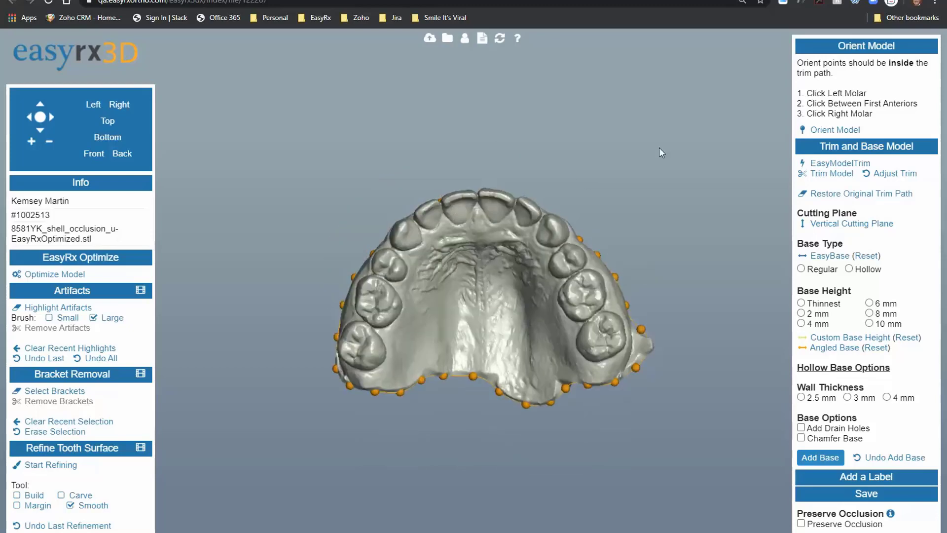
Step: Orient the model by placing the orient points on the arch and molar
click(833, 129)
click(362, 345)
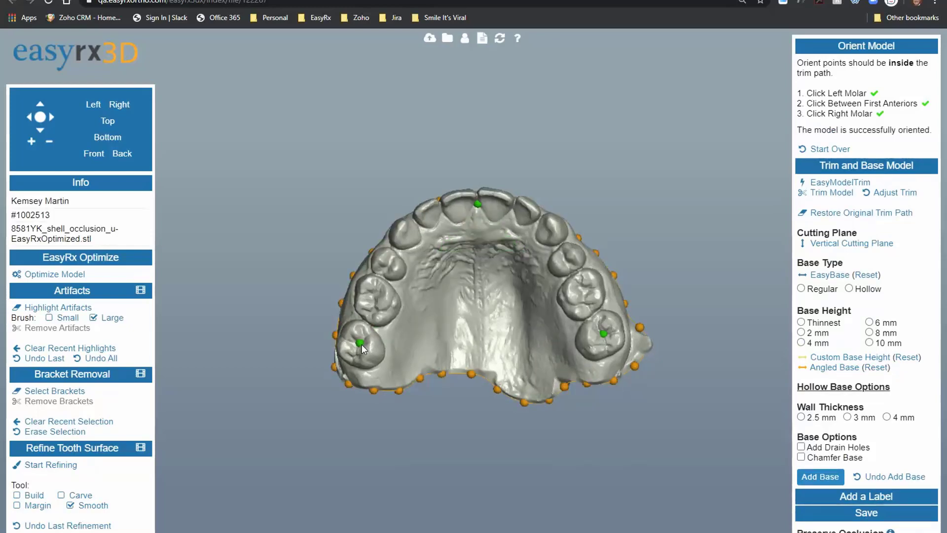
drag(462, 336, 398, 303)
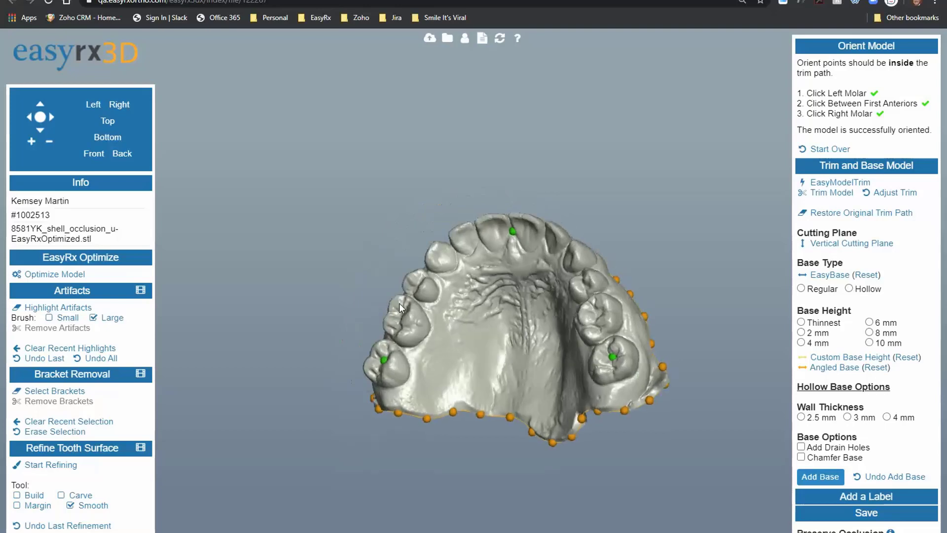
scroll(485, 333, up, 3)
drag(484, 332, 371, 365)
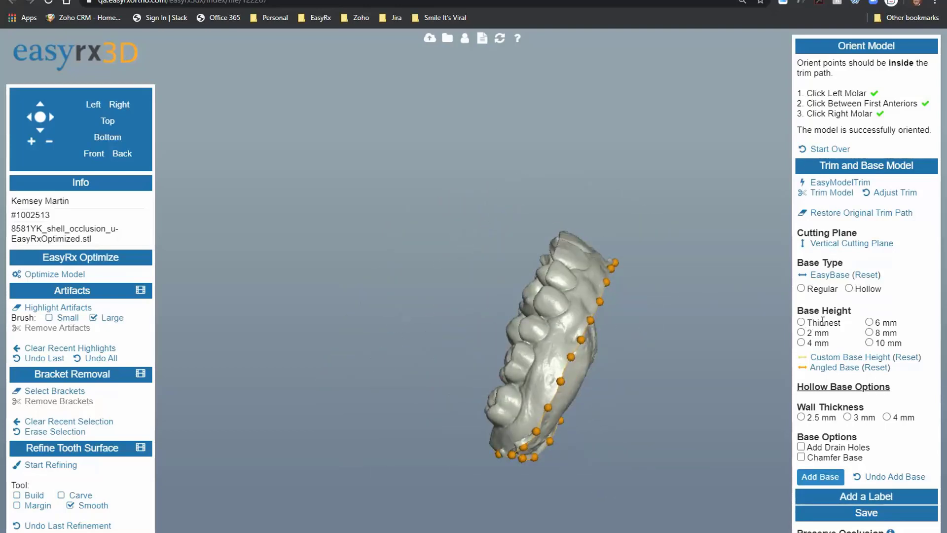
Step: Trim the model and add a hollow, chamfered 2 mm base with 2.5 mm walls
click(829, 275)
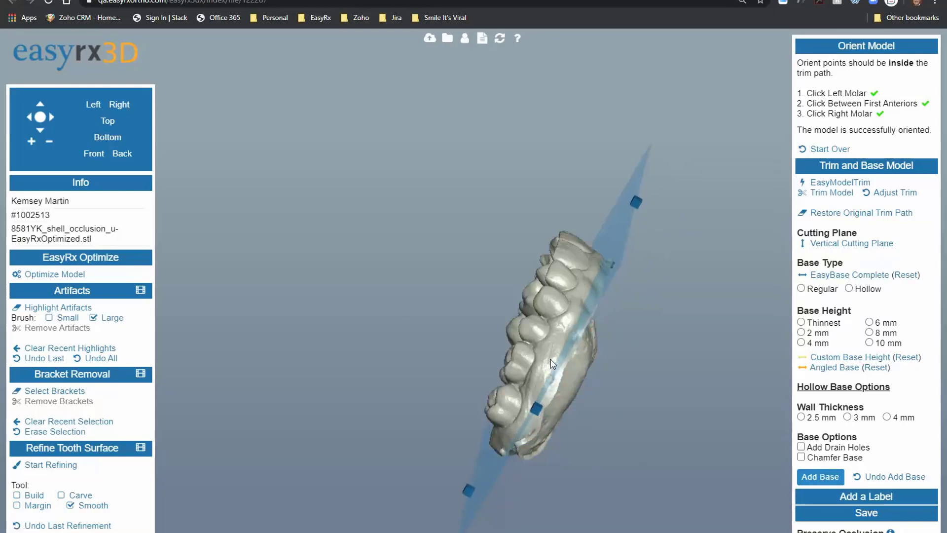
drag(553, 365, 531, 248)
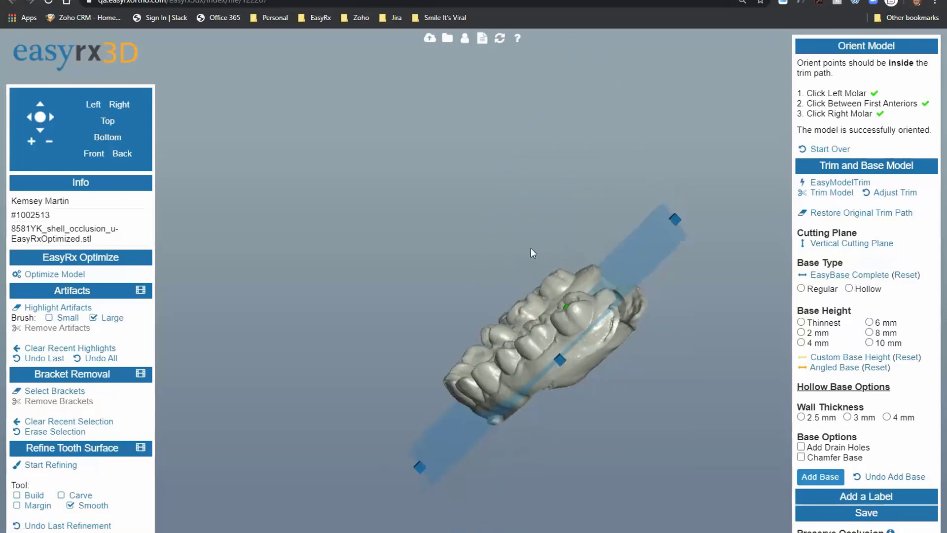
click(850, 289)
click(801, 332)
click(800, 417)
click(802, 458)
click(820, 477)
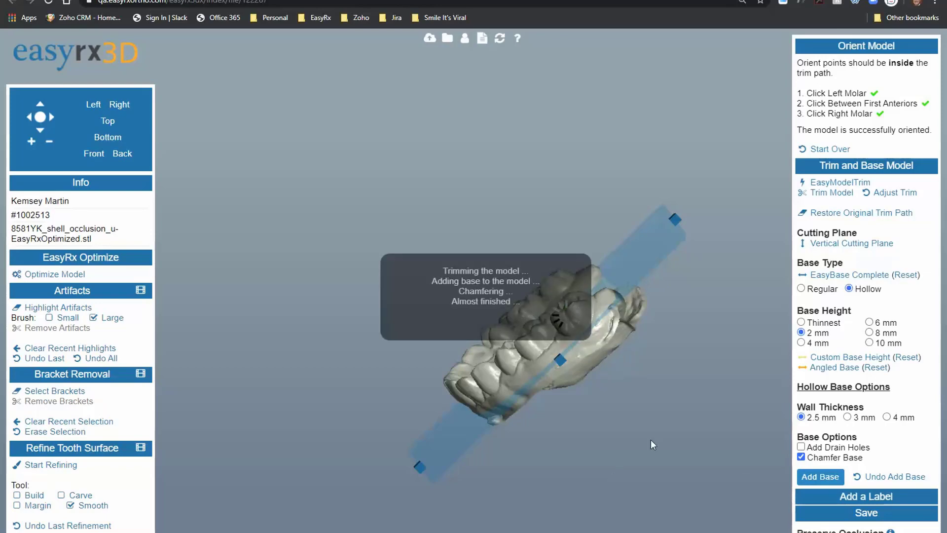
drag(650, 440, 619, 397)
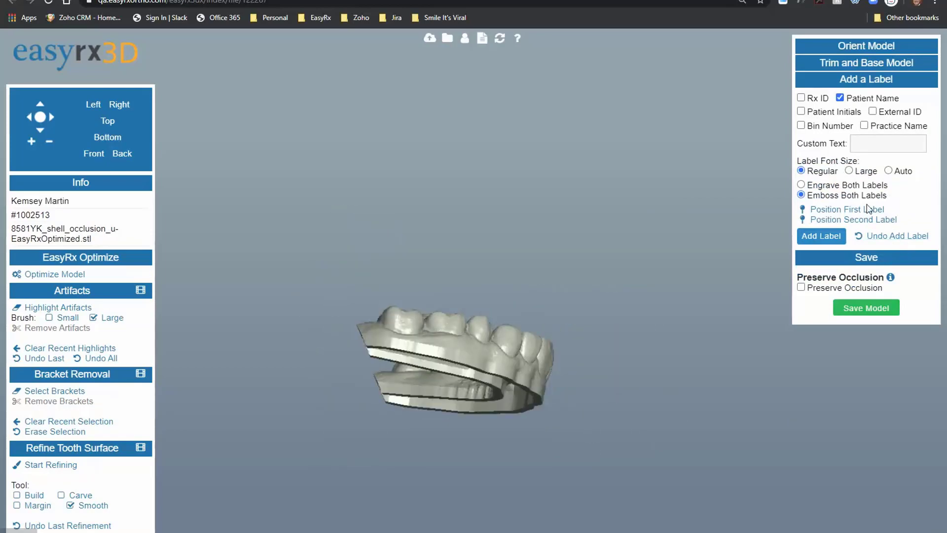
Step: Emboss the patient name label on the model's base and save it as an STL
click(858, 211)
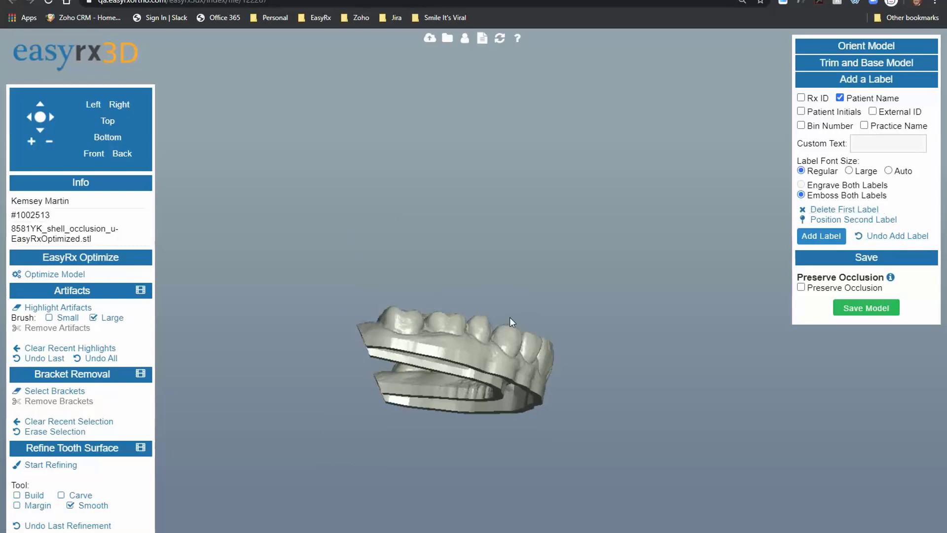
click(422, 346)
drag(532, 452, 398, 457)
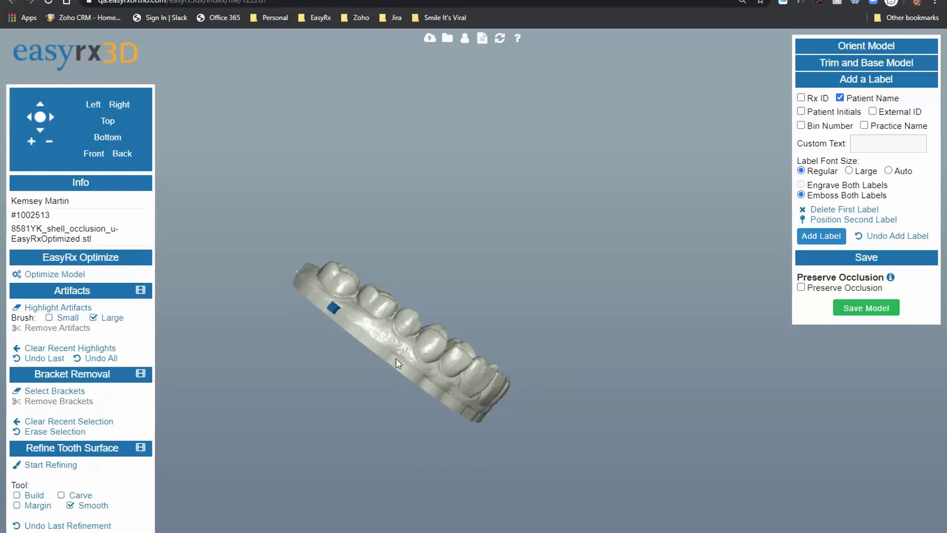
drag(397, 353, 395, 395)
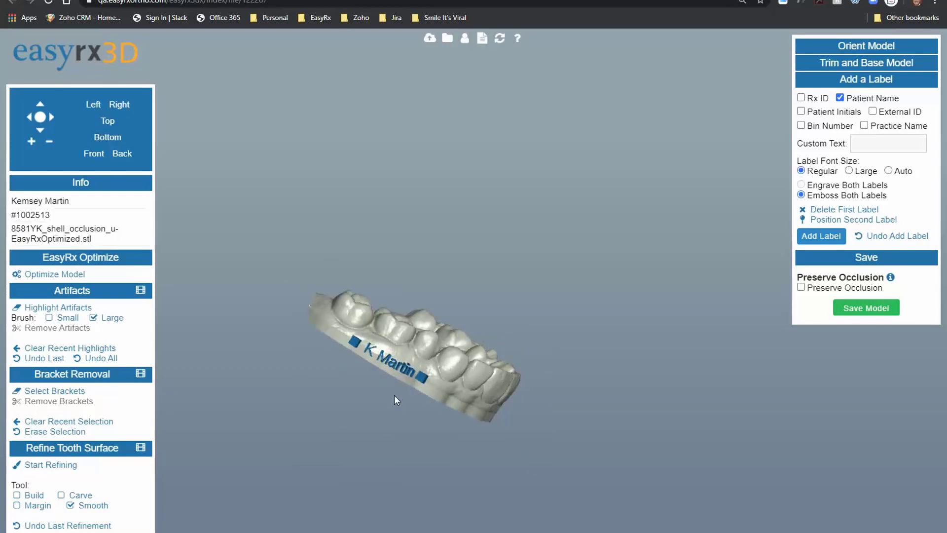
click(822, 236)
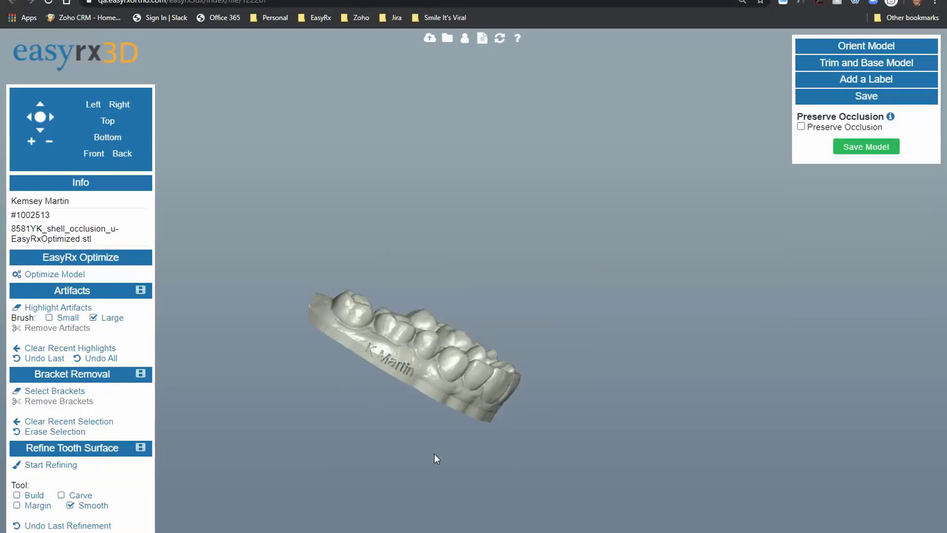
click(862, 148)
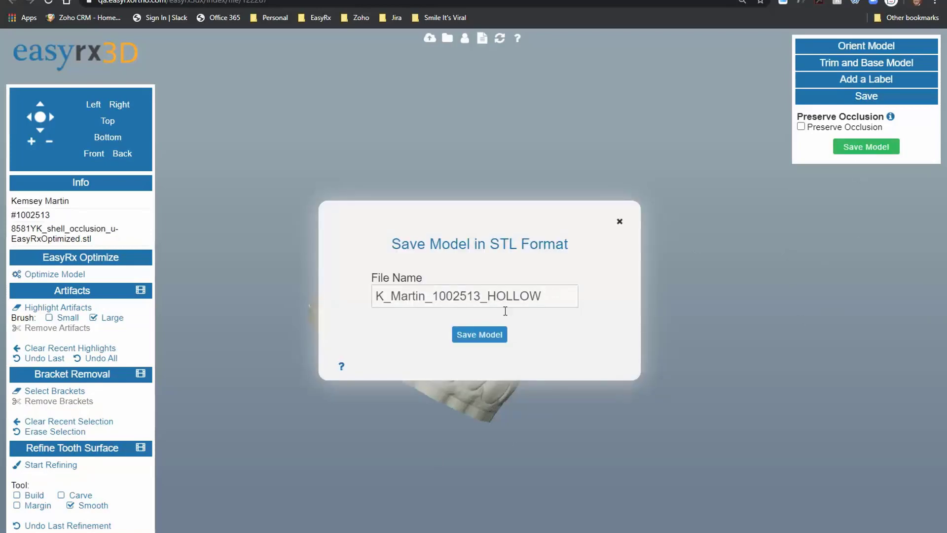
click(478, 340)
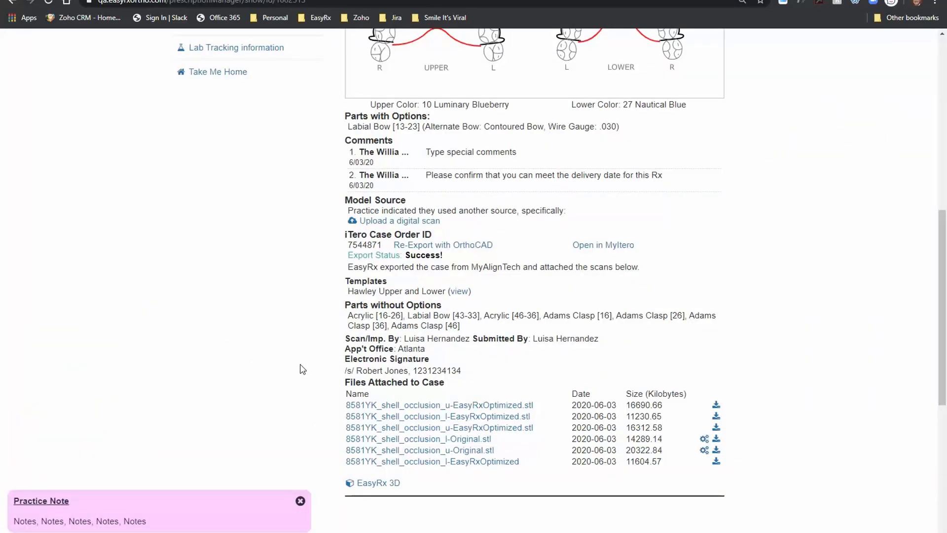
Step: Select the top three files in the STL Print List, then return to the dashboard
scroll(303, 369, up, 8)
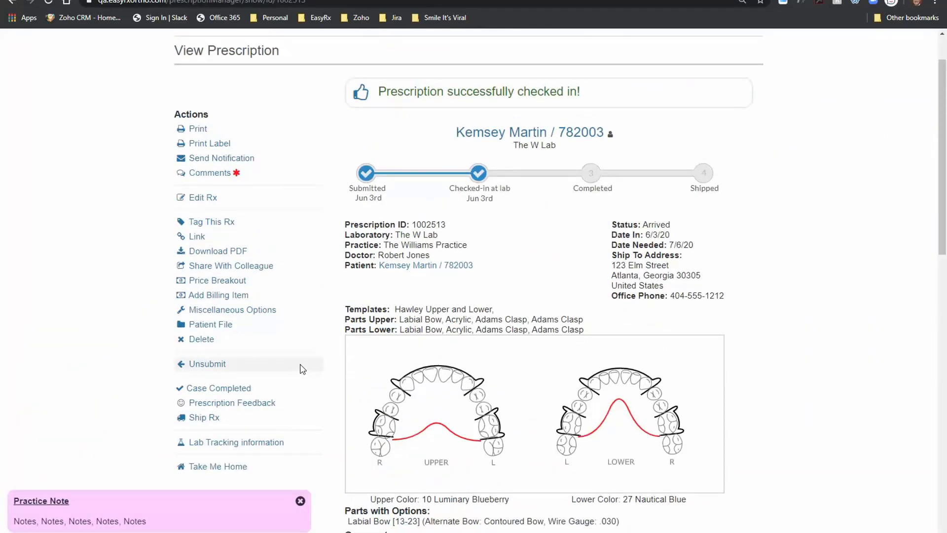
scroll(302, 369, up, 2)
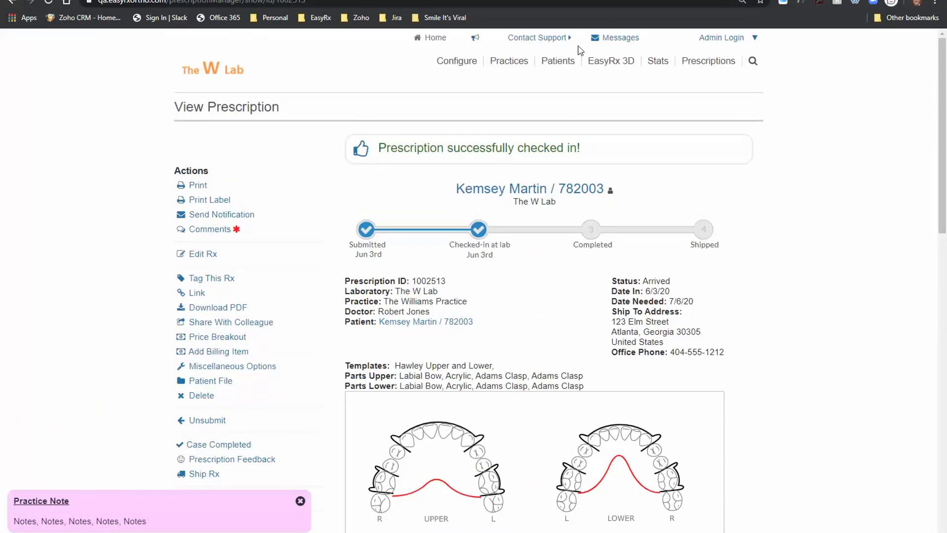
click(610, 60)
click(626, 153)
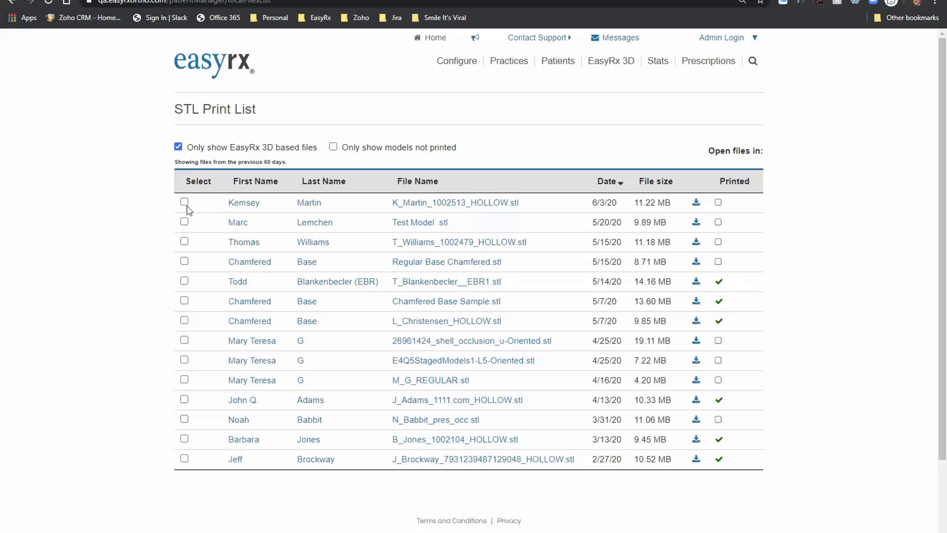
click(185, 202)
click(185, 222)
click(184, 241)
click(230, 71)
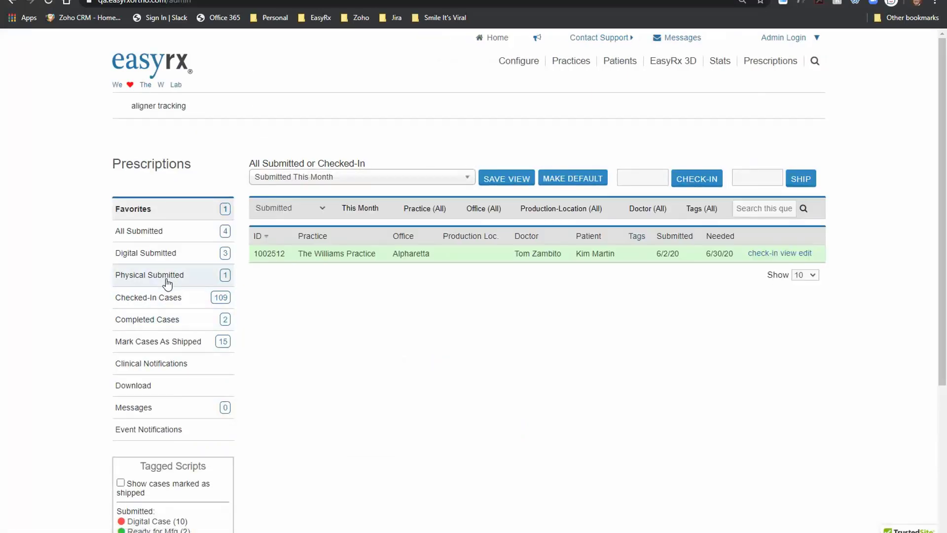
click(218, 305)
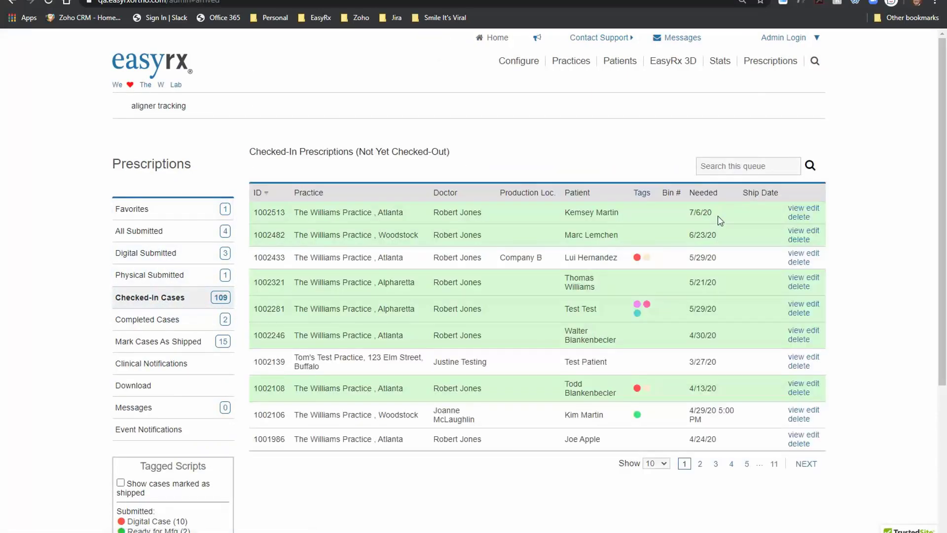
click(794, 209)
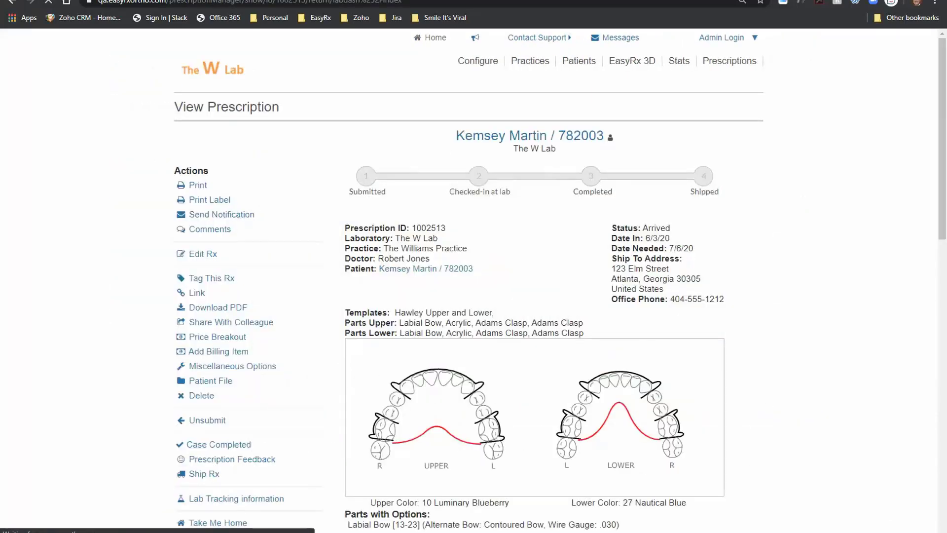
scroll(534, 281, down, 2)
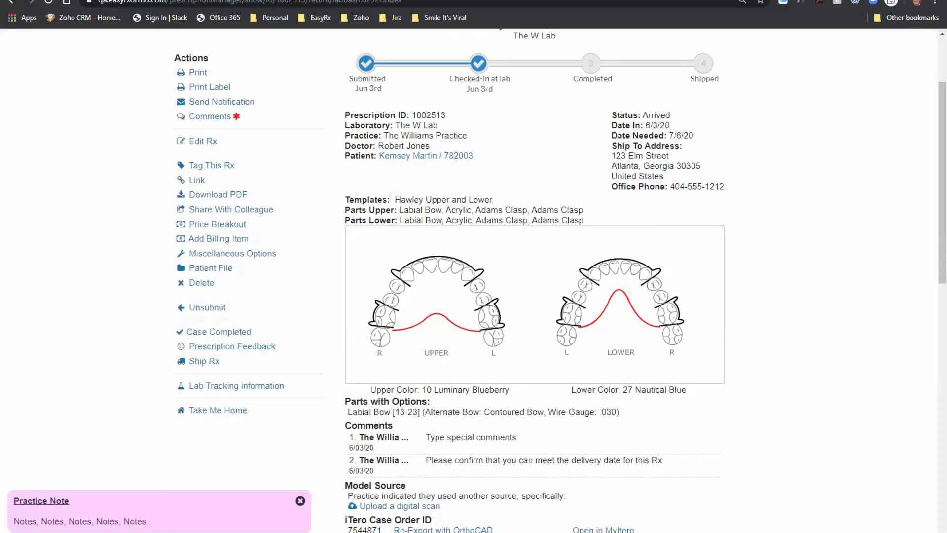
click(234, 338)
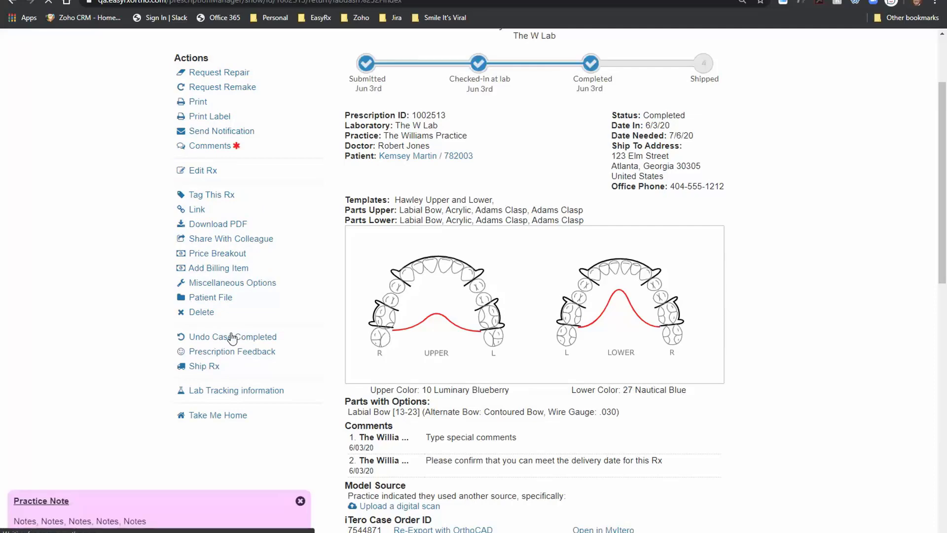
click(208, 368)
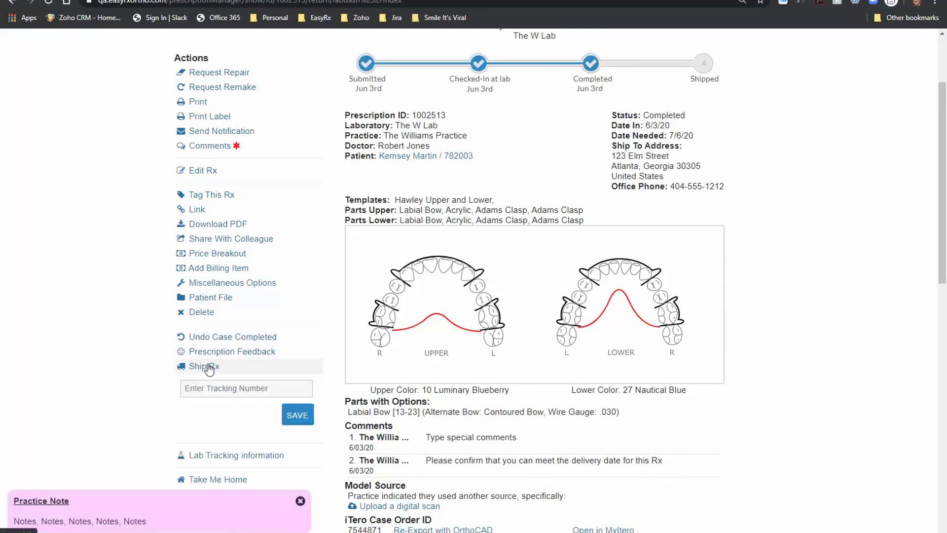
click(245, 389)
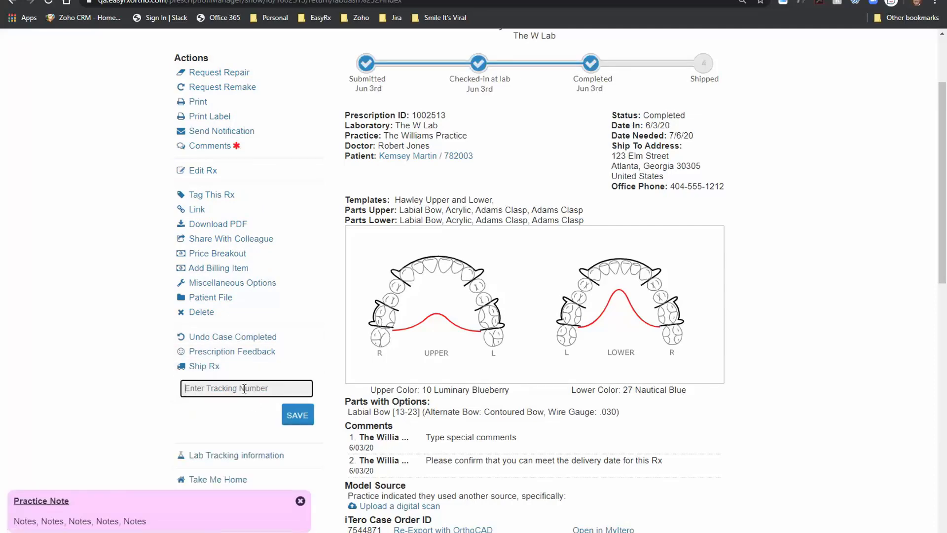
click(297, 416)
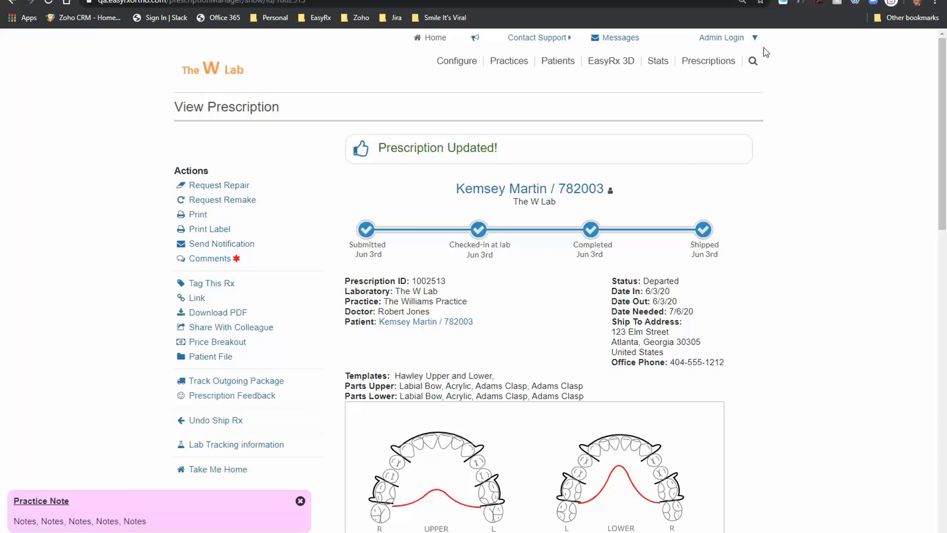
click(740, 39)
click(737, 263)
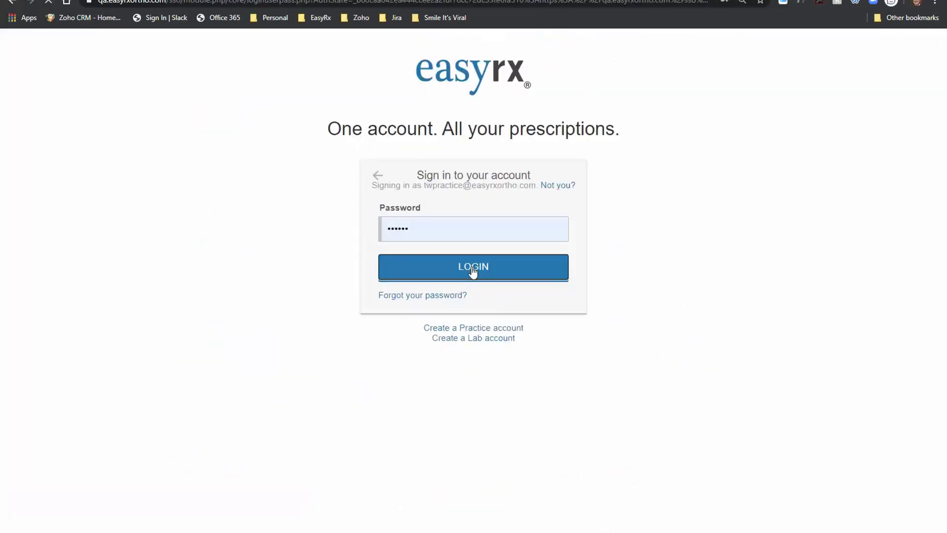
click(472, 271)
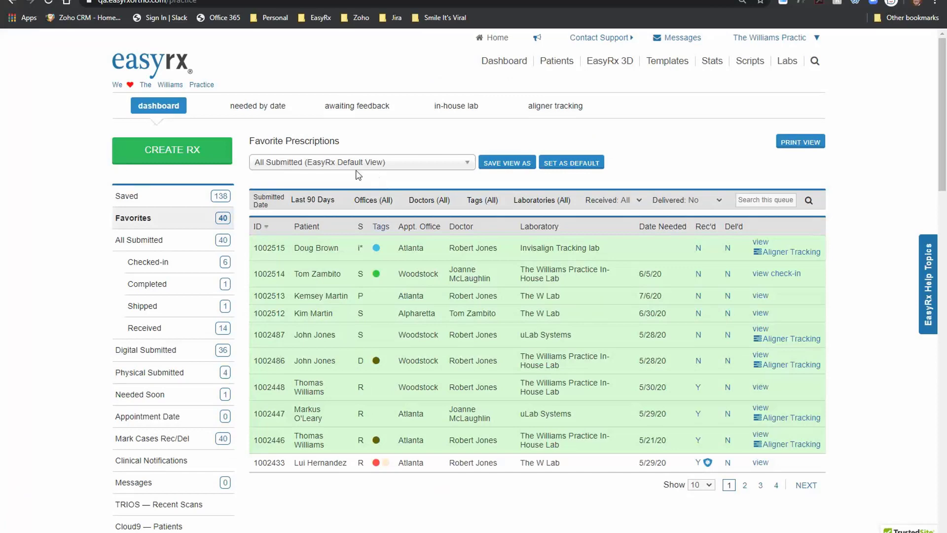
click(158, 307)
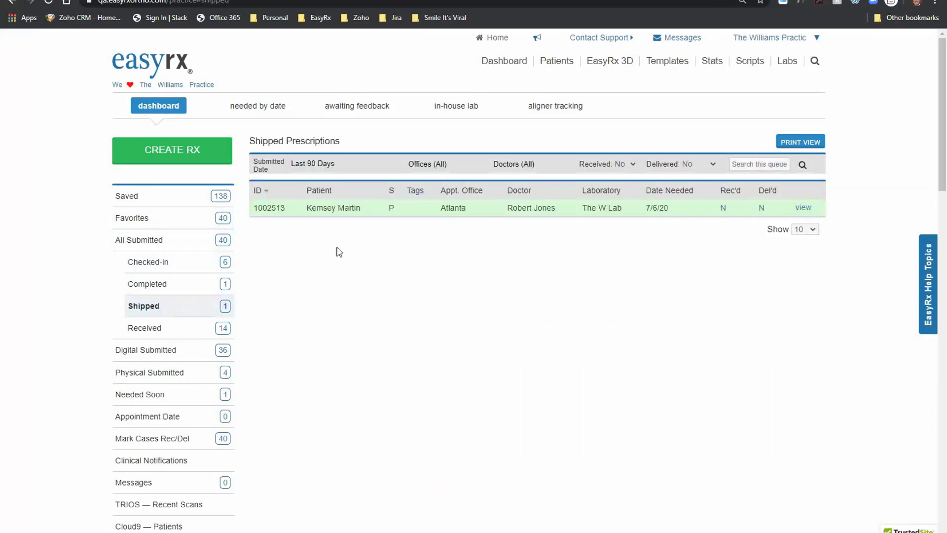
click(802, 208)
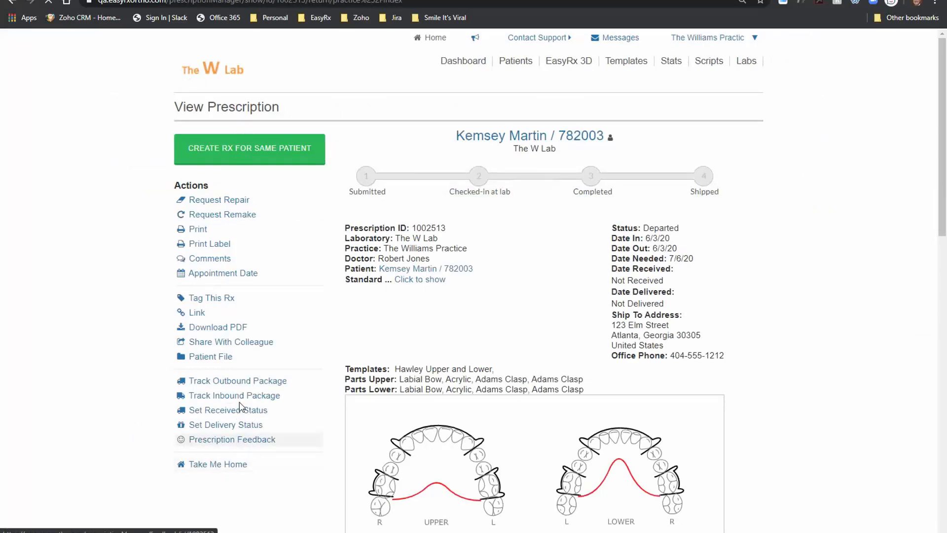
click(243, 397)
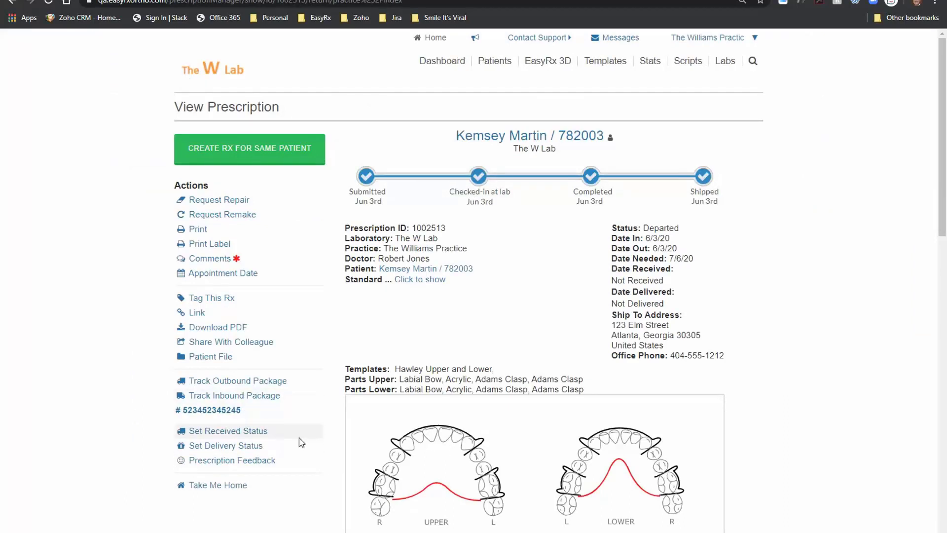
click(249, 486)
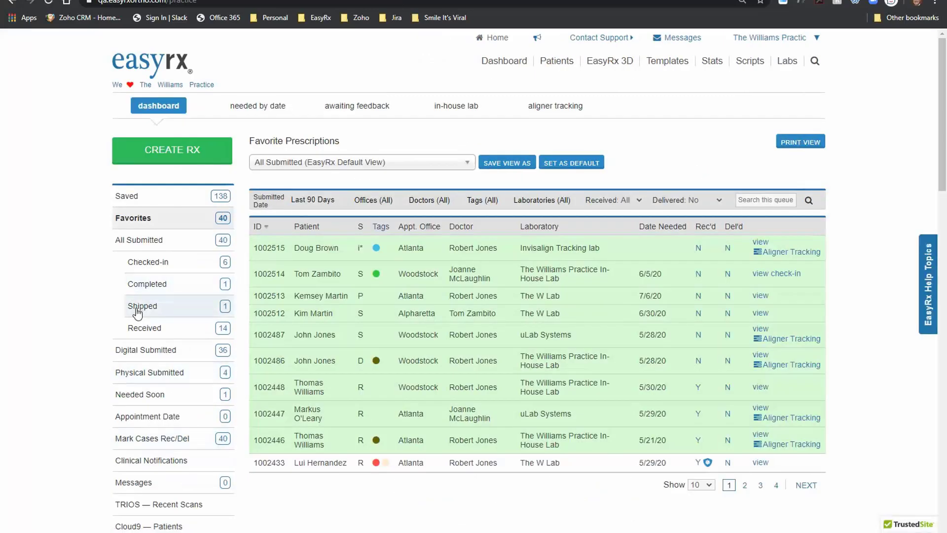
click(138, 308)
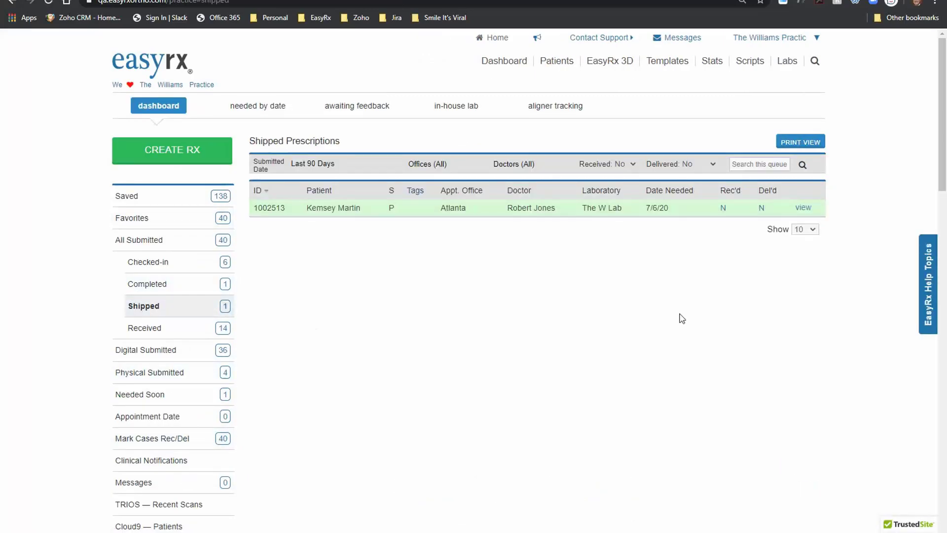
click(724, 207)
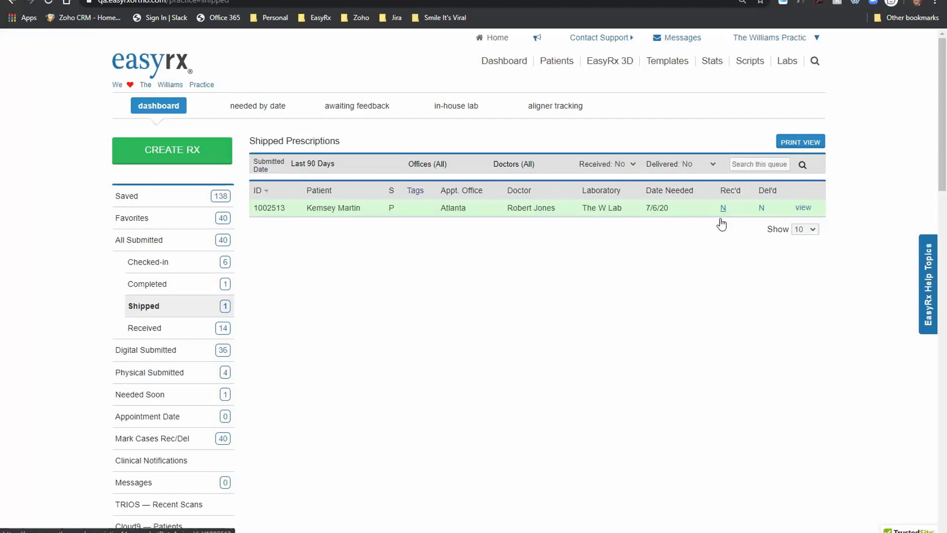
click(418, 318)
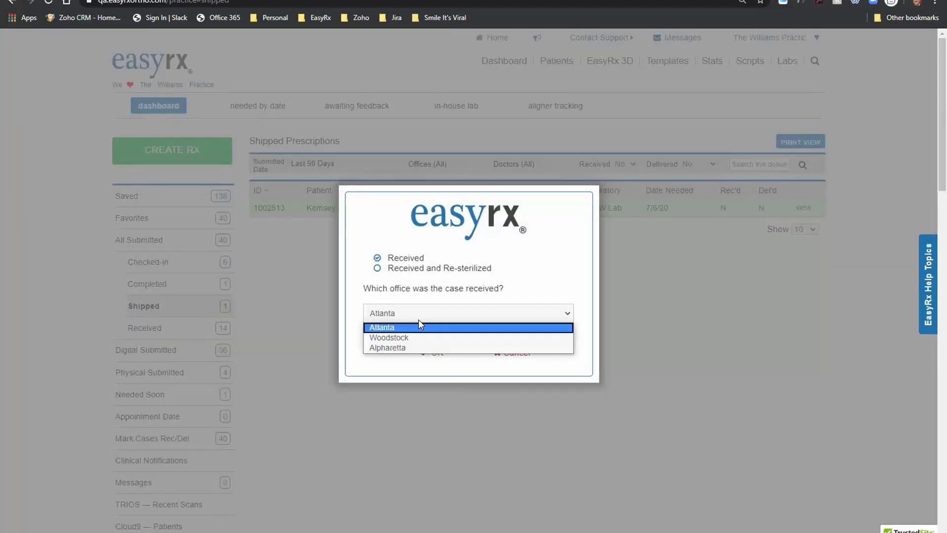
click(384, 336)
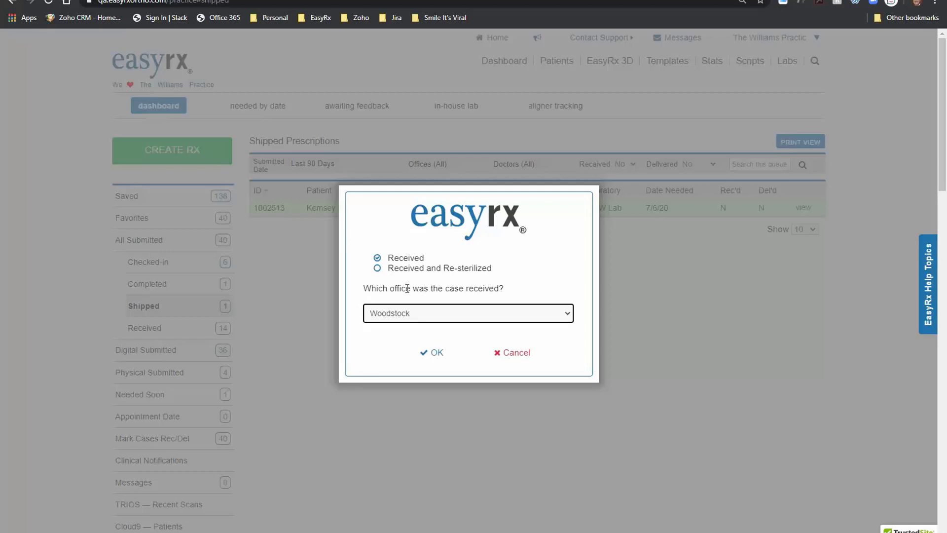
click(434, 352)
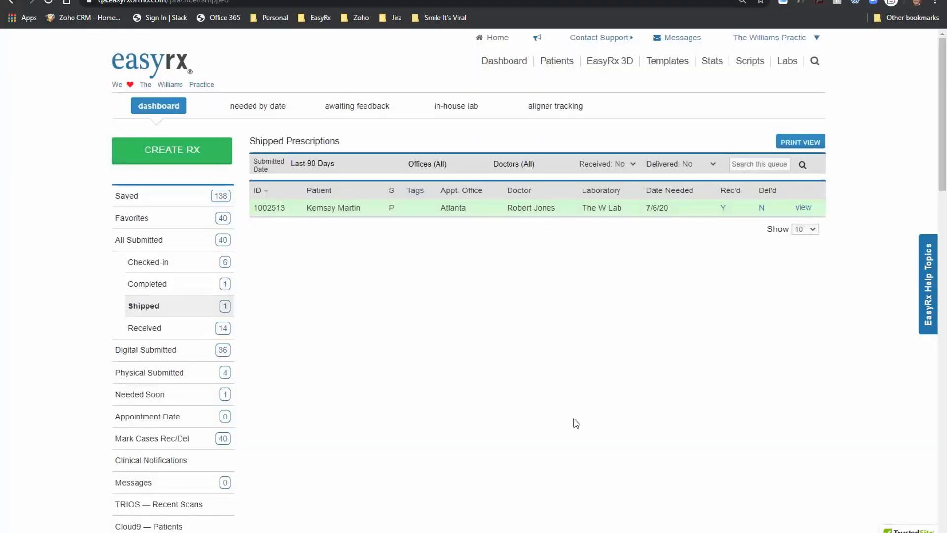
Step: Change its status to Received and Re-sterilized at the selected office
click(724, 209)
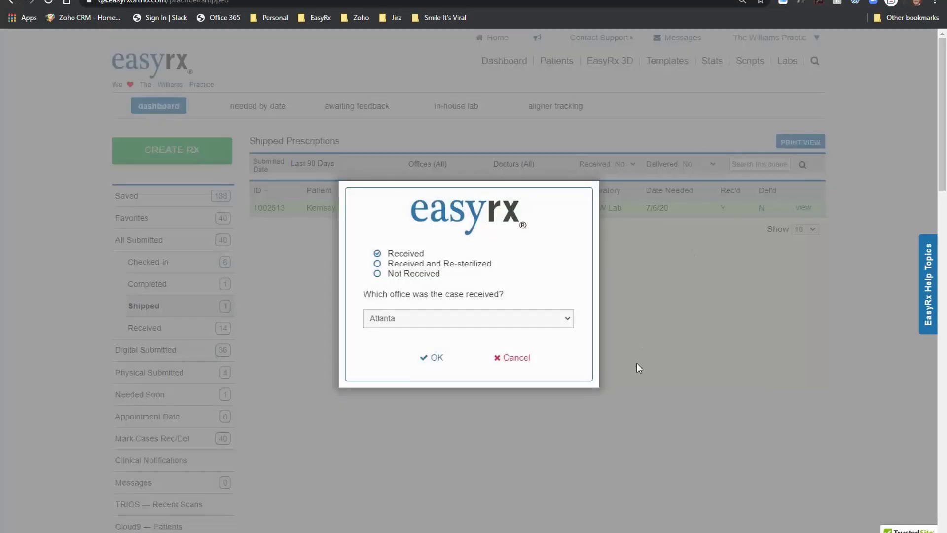
click(379, 264)
click(417, 318)
click(408, 342)
click(438, 359)
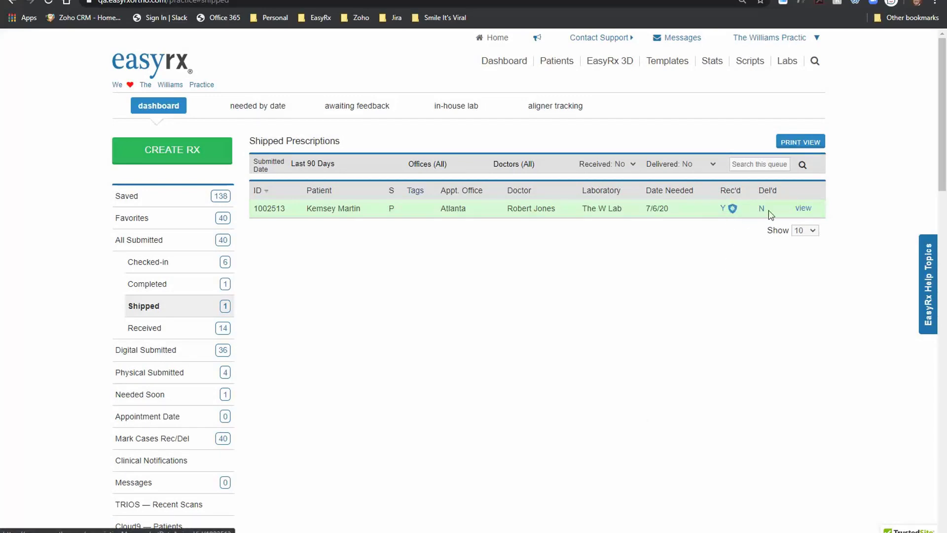
click(804, 209)
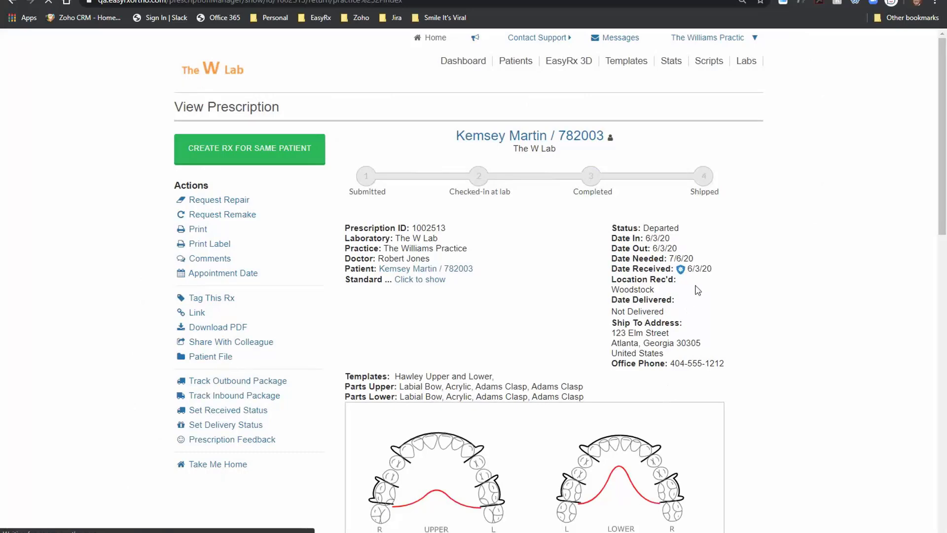
click(199, 67)
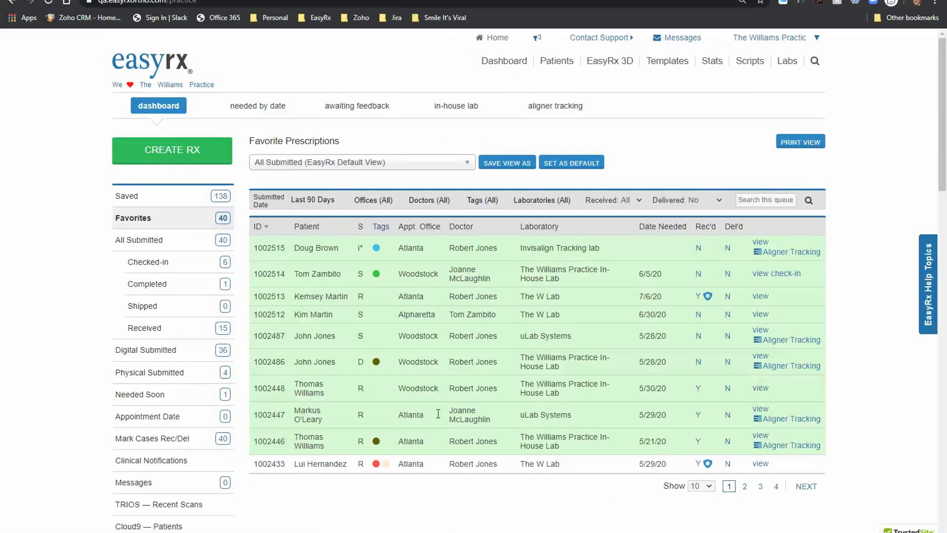
mouse_move(709, 298)
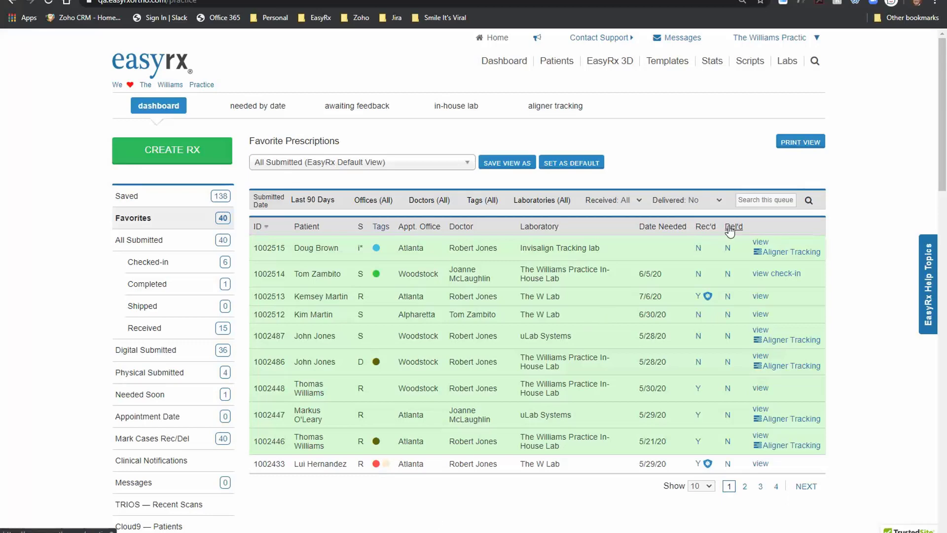
click(728, 297)
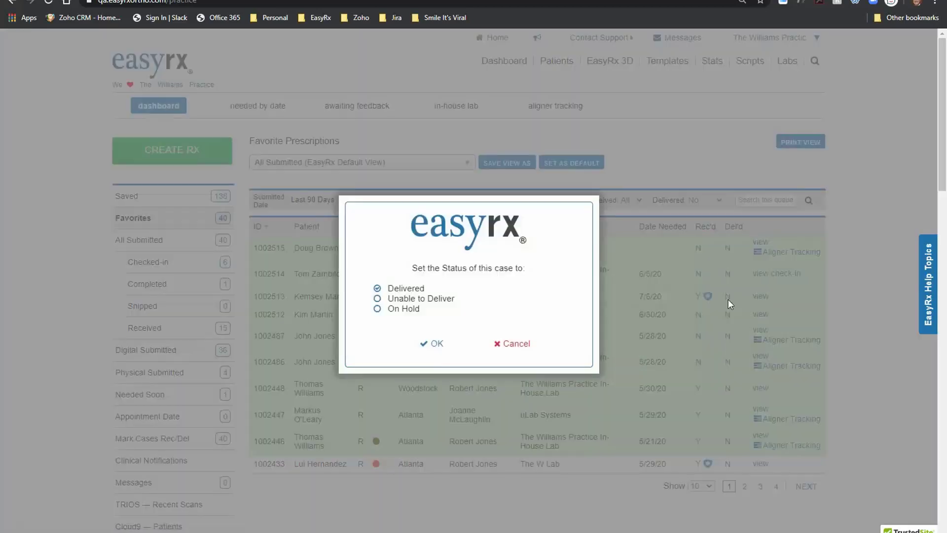
click(425, 344)
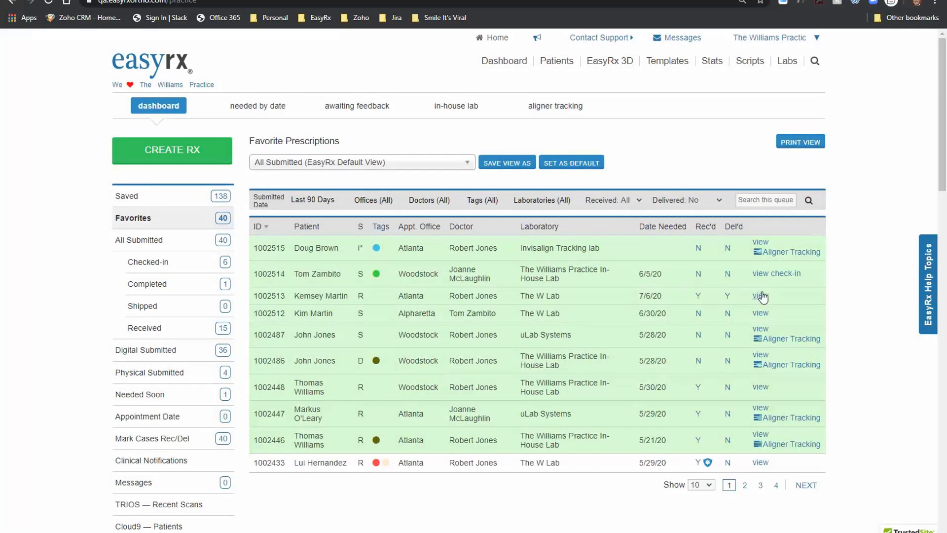
click(761, 296)
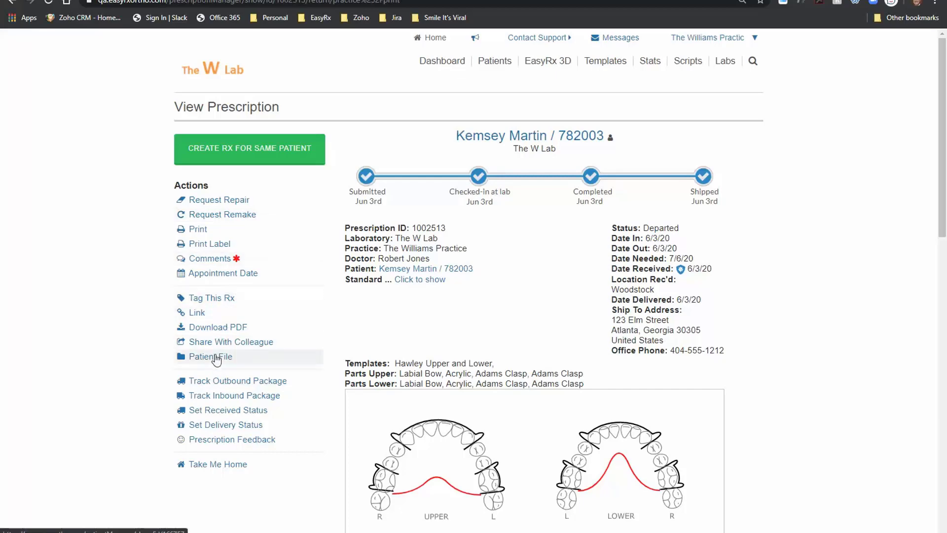
click(181, 355)
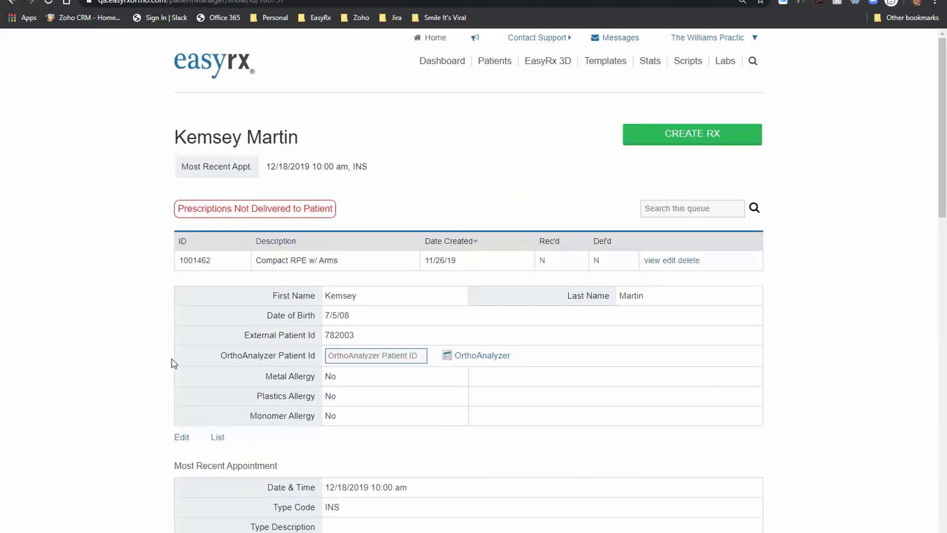
scroll(174, 364, down, 5)
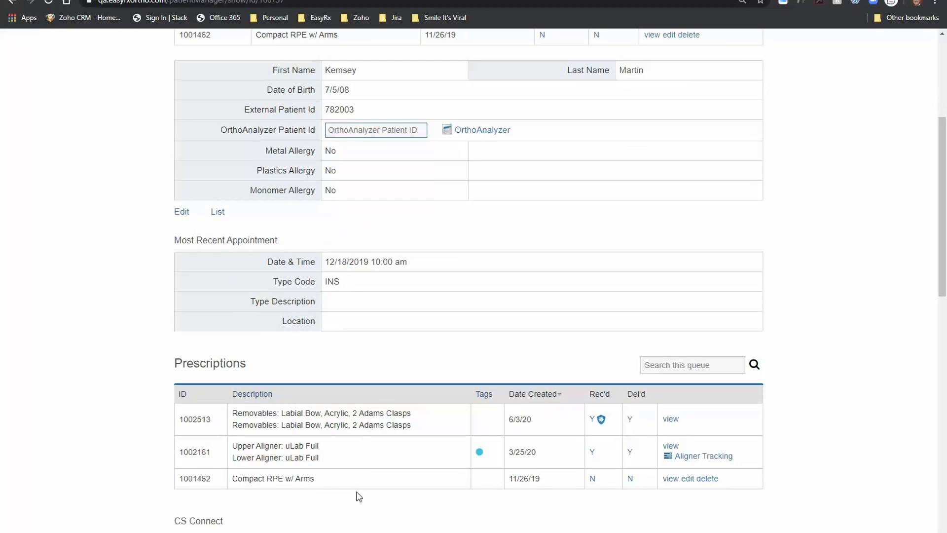
scroll(358, 496, up, 5)
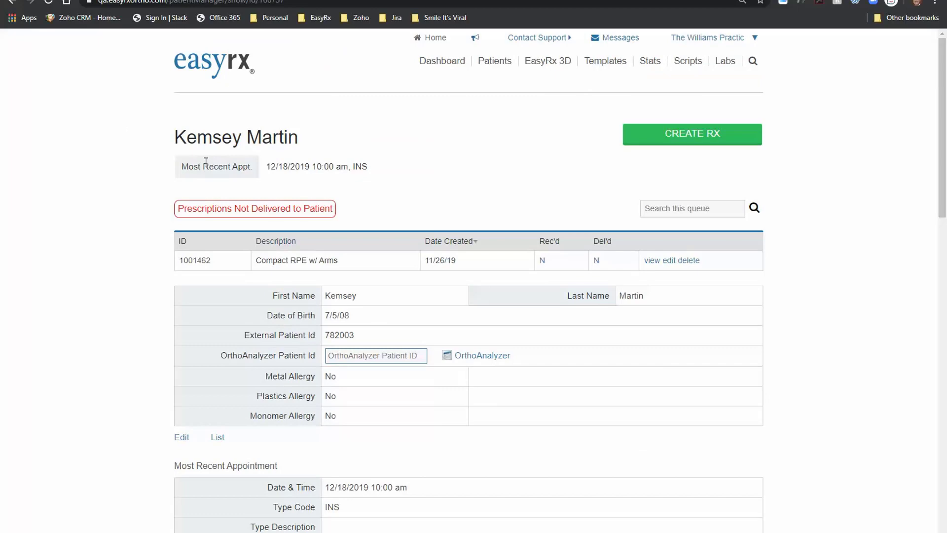
click(209, 74)
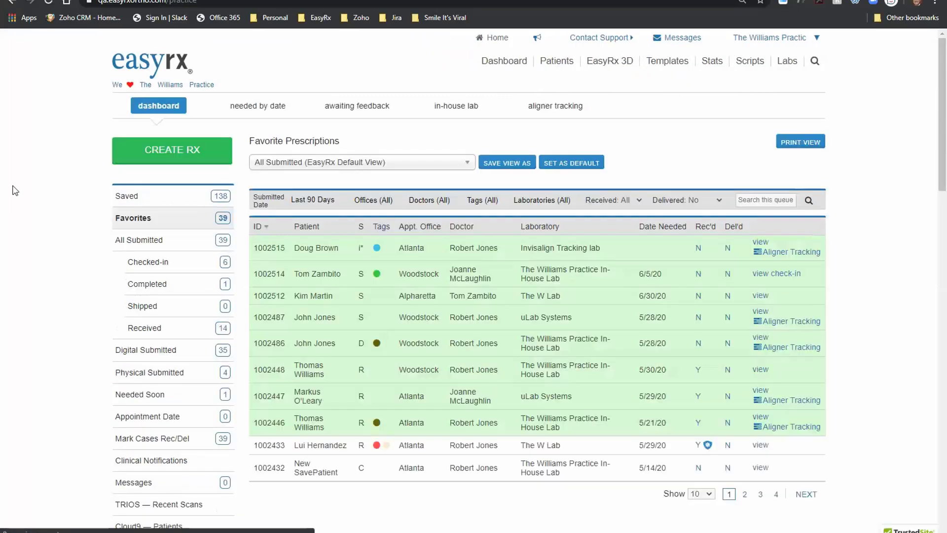
click(556, 61)
click(530, 158)
text(ken)
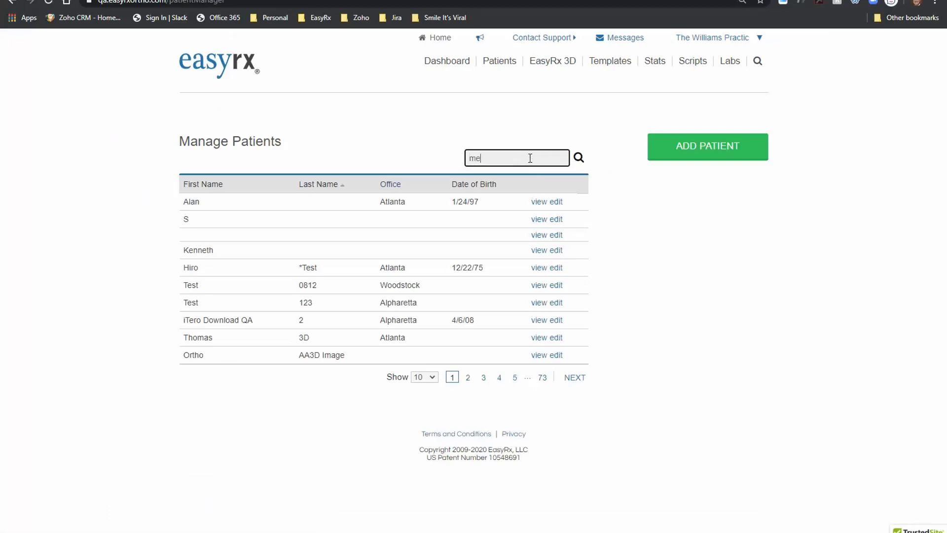
key(BackSpace)
key(BackSpace)
key(BackSpace)
key(Return)
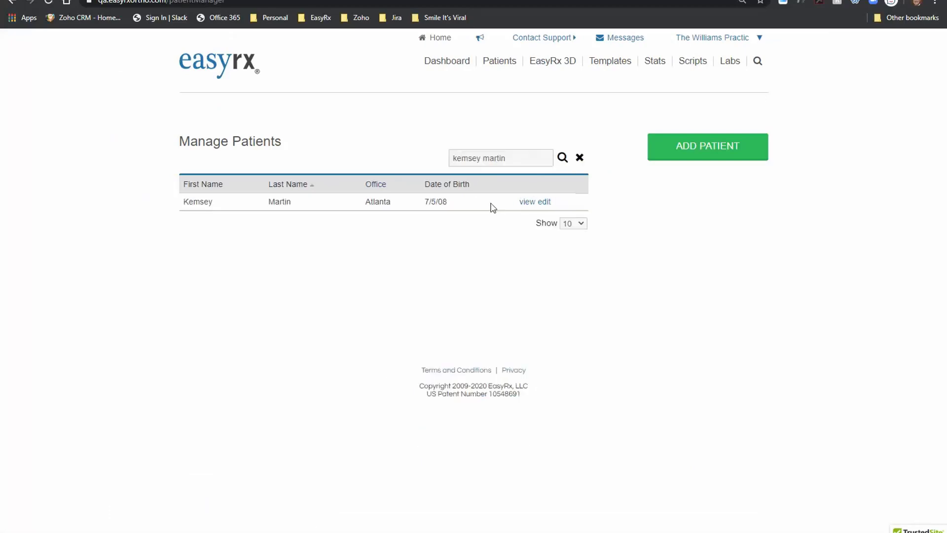
click(531, 202)
scroll(447, 379, down, 3)
scroll(451, 380, down, 5)
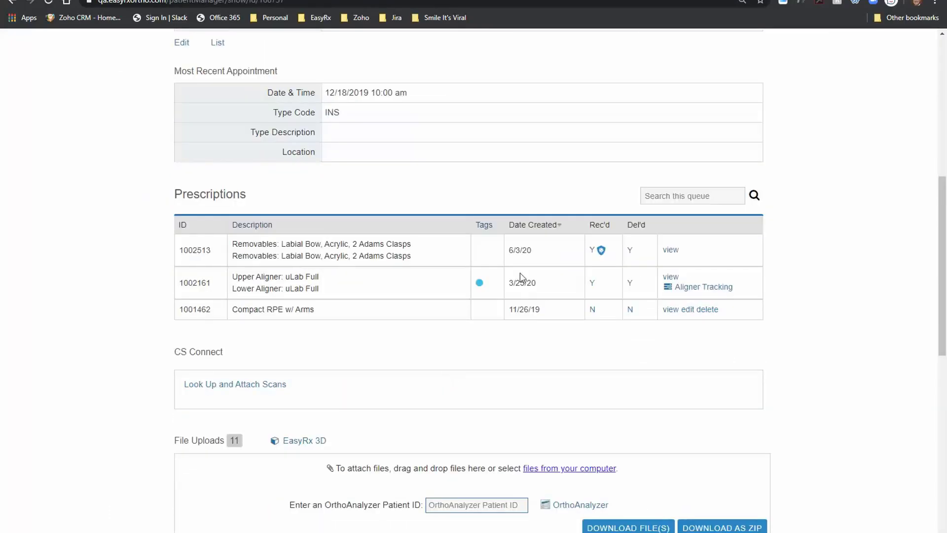
click(668, 250)
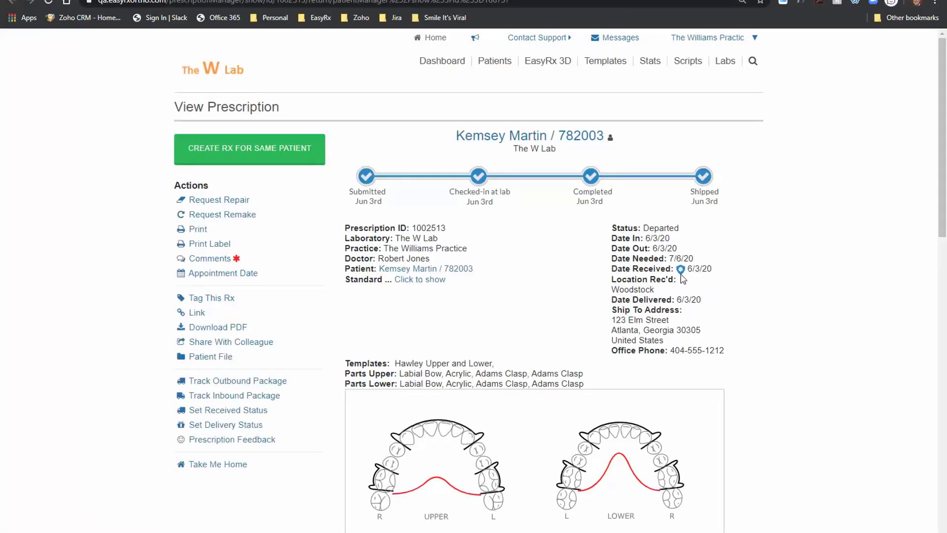
Step: Request a remake of this prescription and scroll through the new Rx form
click(235, 223)
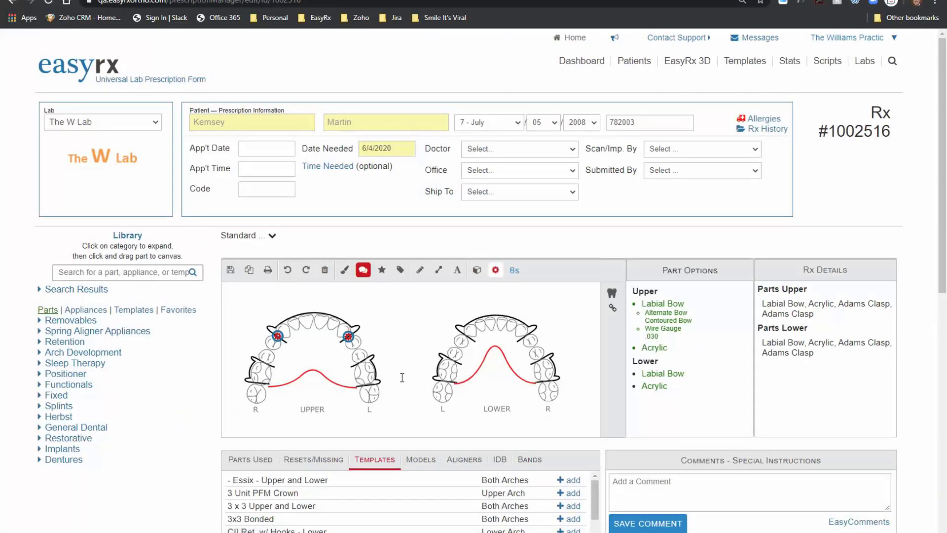
scroll(402, 377, down, 10)
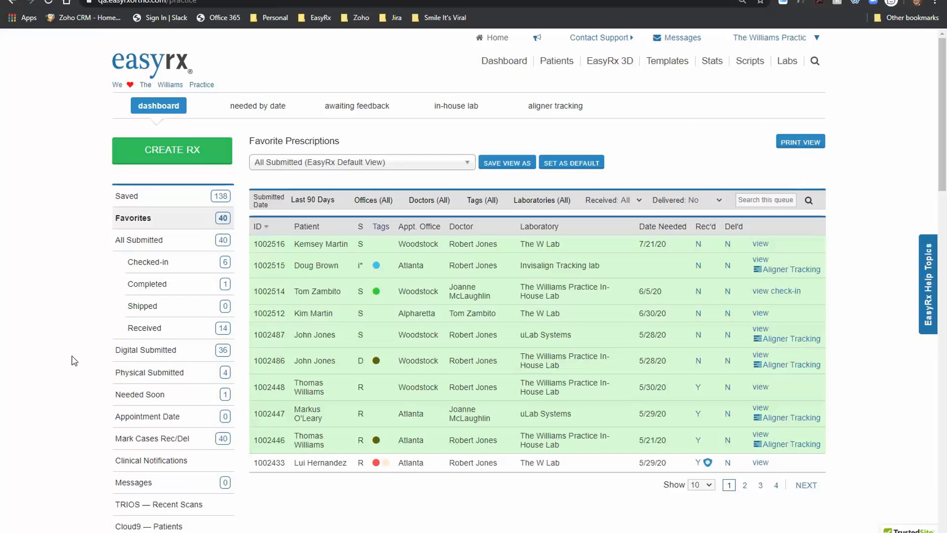
Step: Show case statistics by laboratory starting from April 1, 2020 through 6/3/2020
click(711, 62)
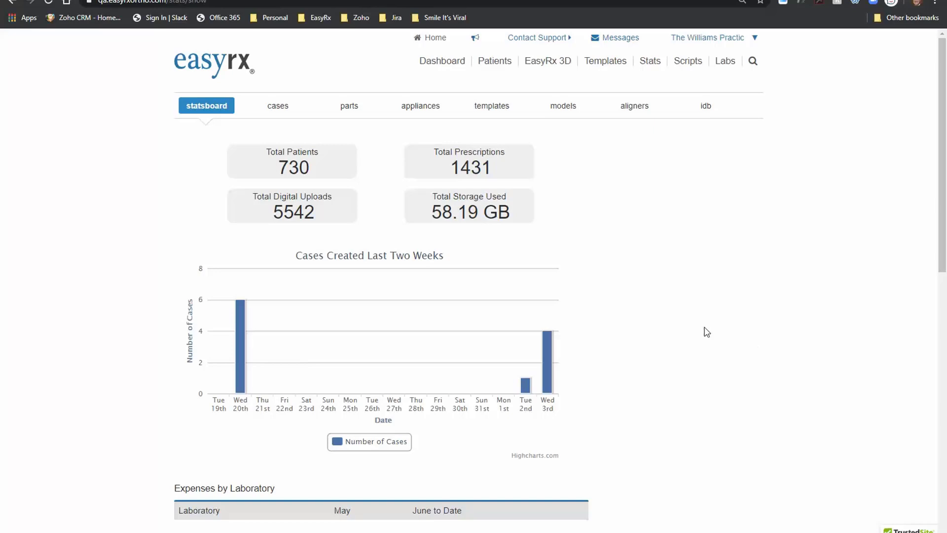
click(280, 108)
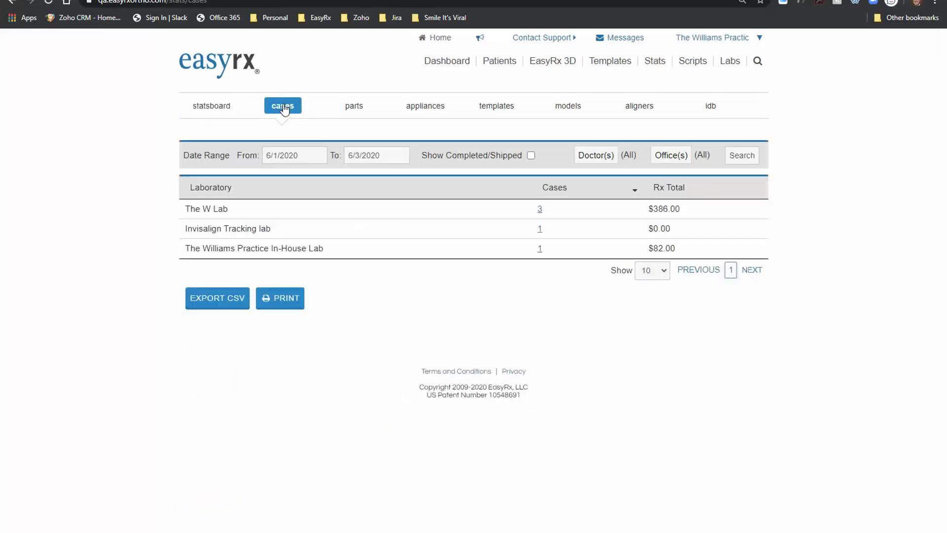
click(306, 156)
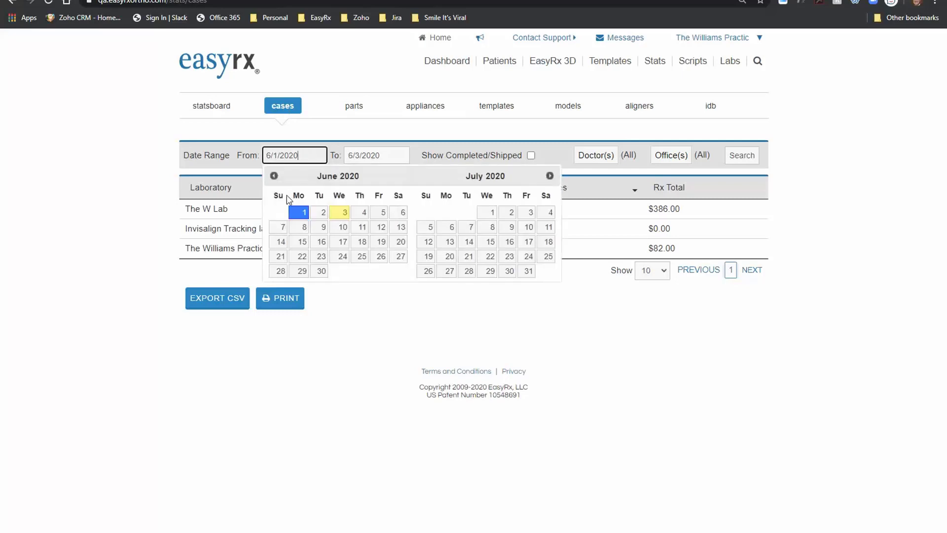
click(274, 176)
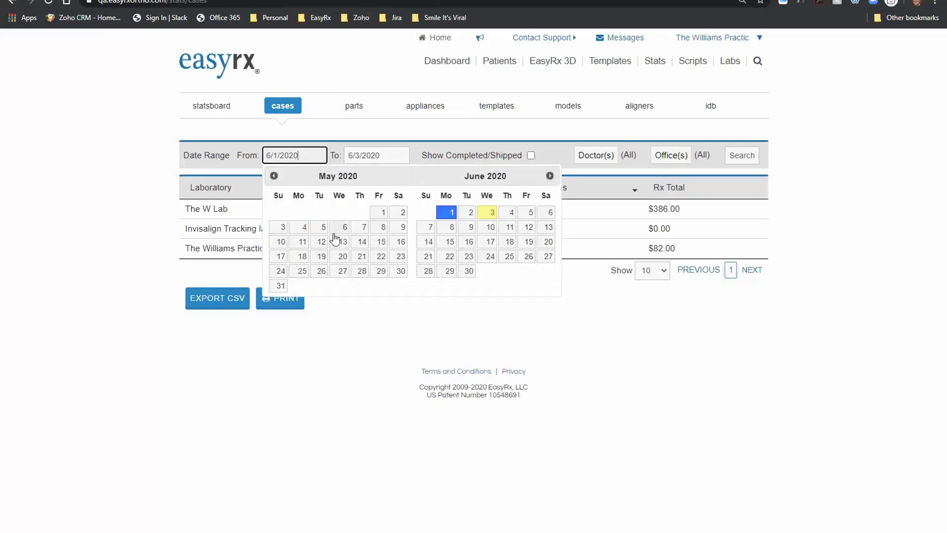
click(274, 176)
click(341, 213)
click(741, 156)
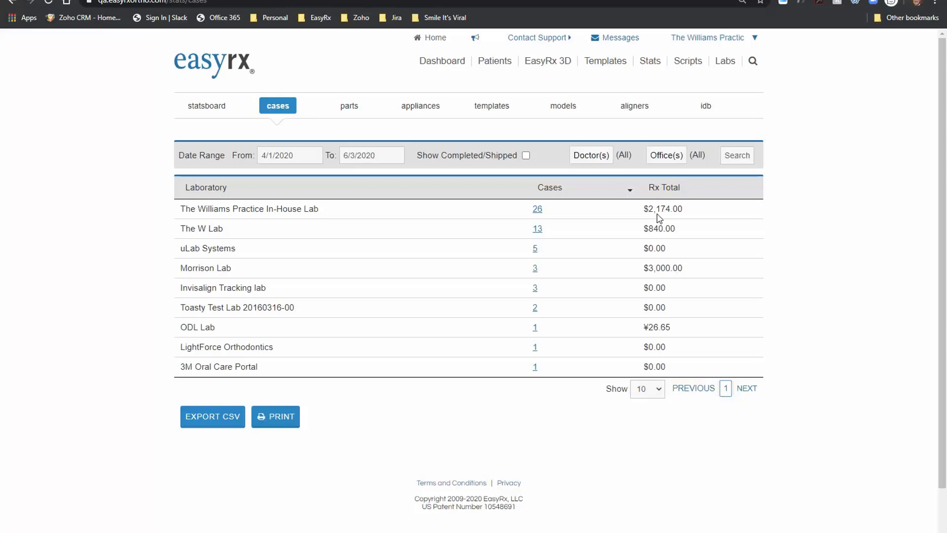
Step: Show the parts statistics filtered to a single laboratory
click(348, 106)
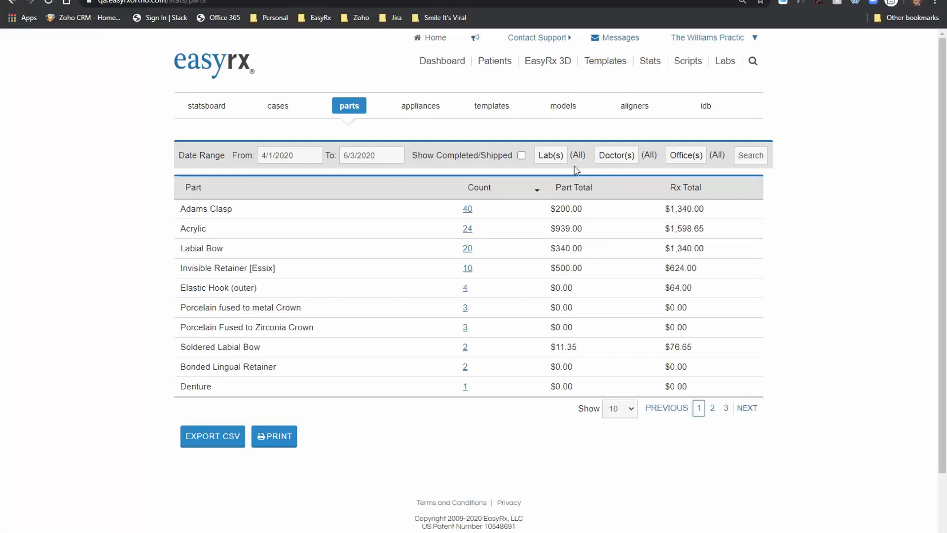
click(562, 157)
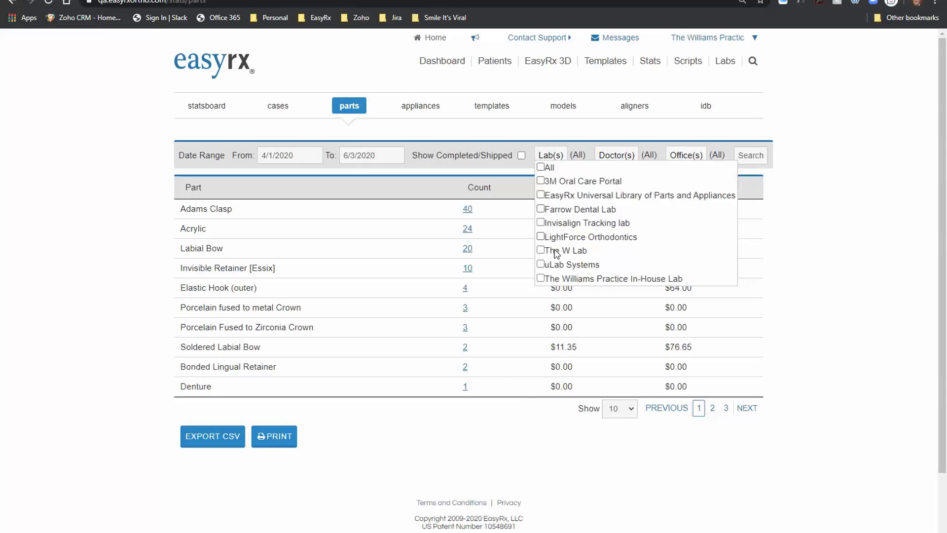
click(542, 279)
click(537, 452)
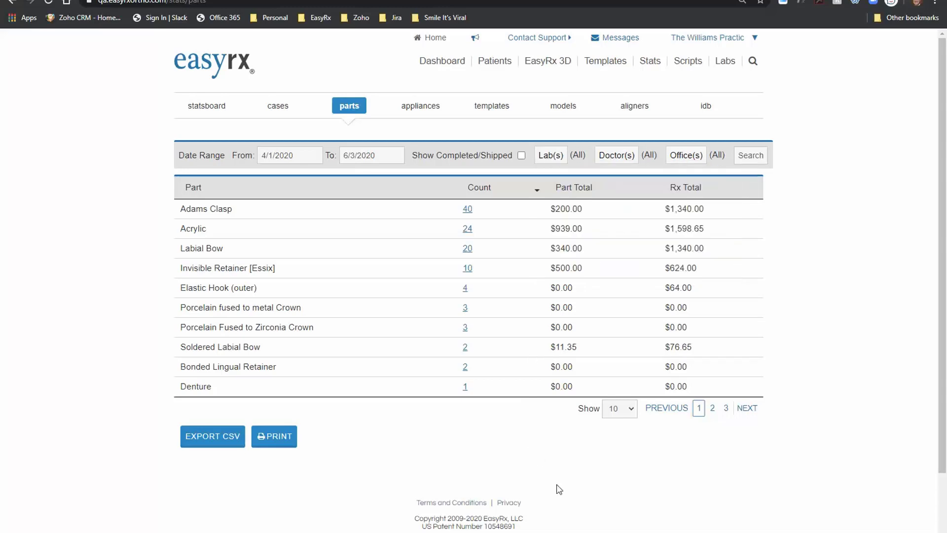
click(759, 157)
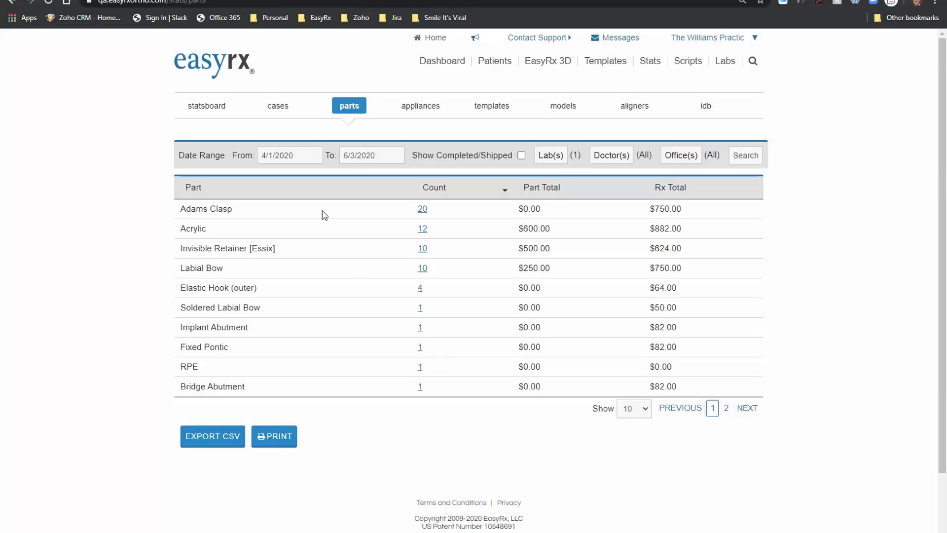
Step: Change the parts report start date to 1/1/2019 so it covers 2019
drag(314, 155, 192, 152)
text(1/1/20)
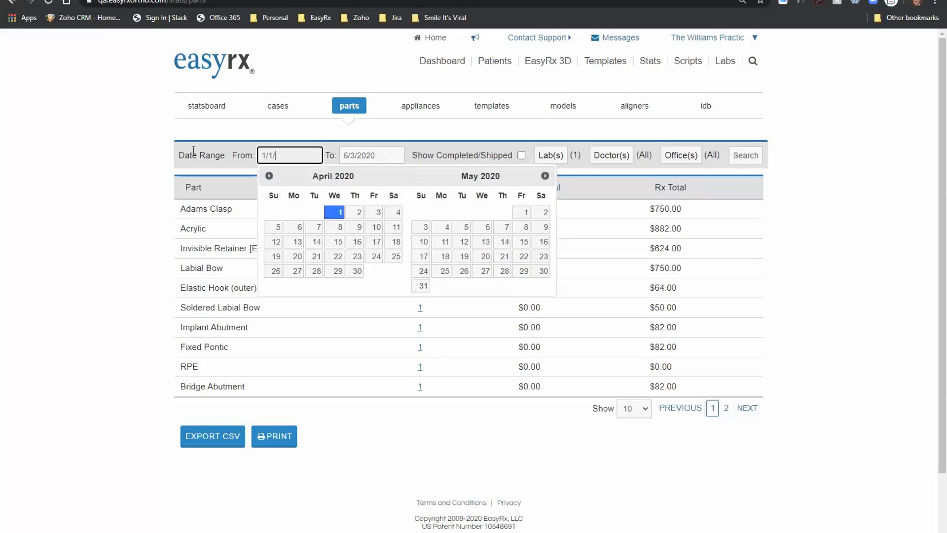
text(19)
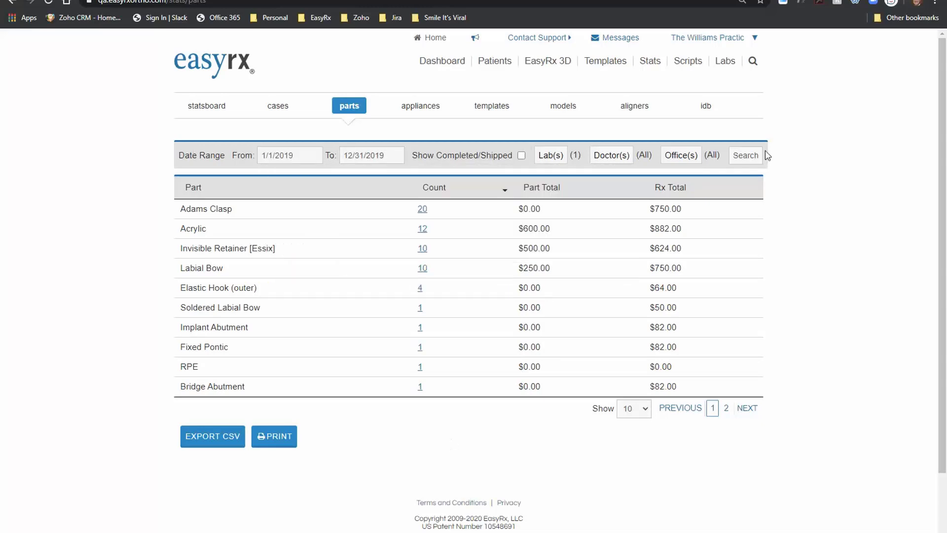
click(756, 156)
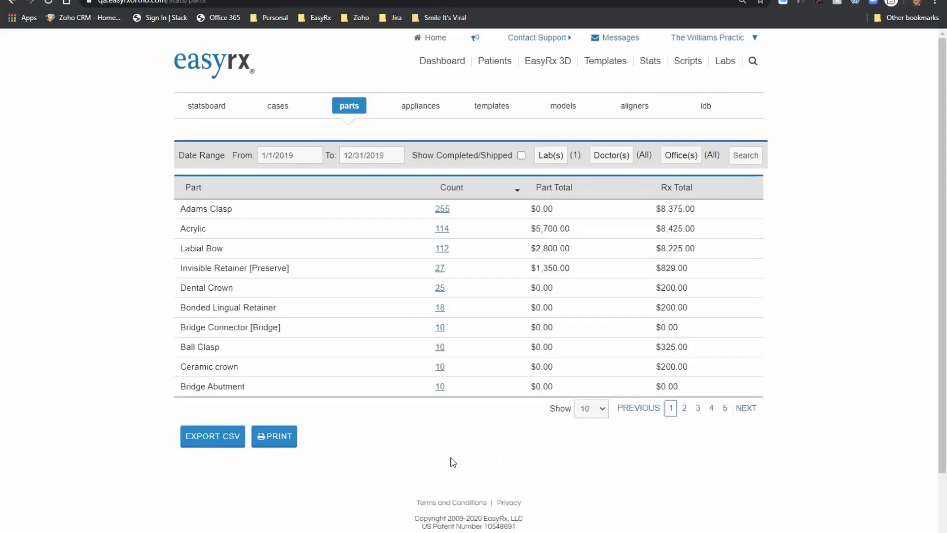
Step: Export the parts statistics to CSV and open the downloaded file
click(212, 437)
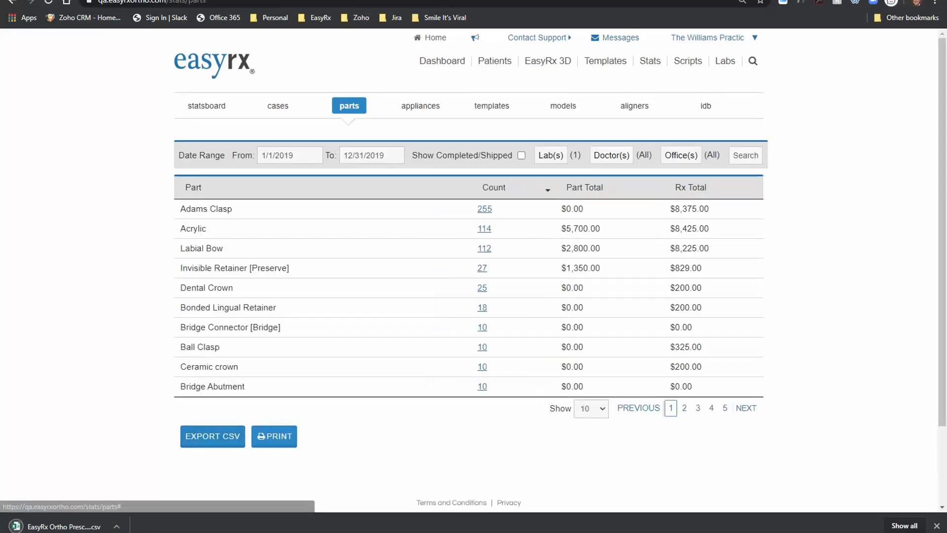
click(117, 527)
click(133, 457)
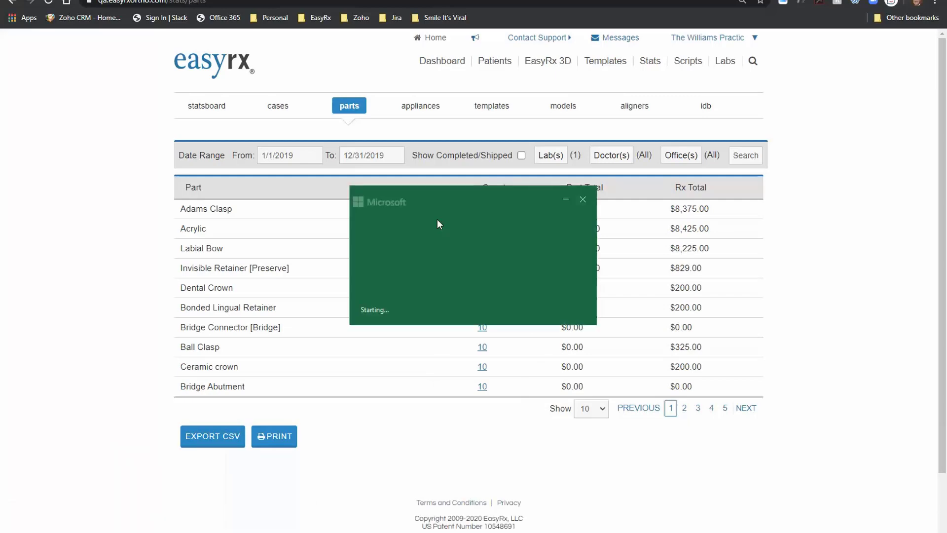